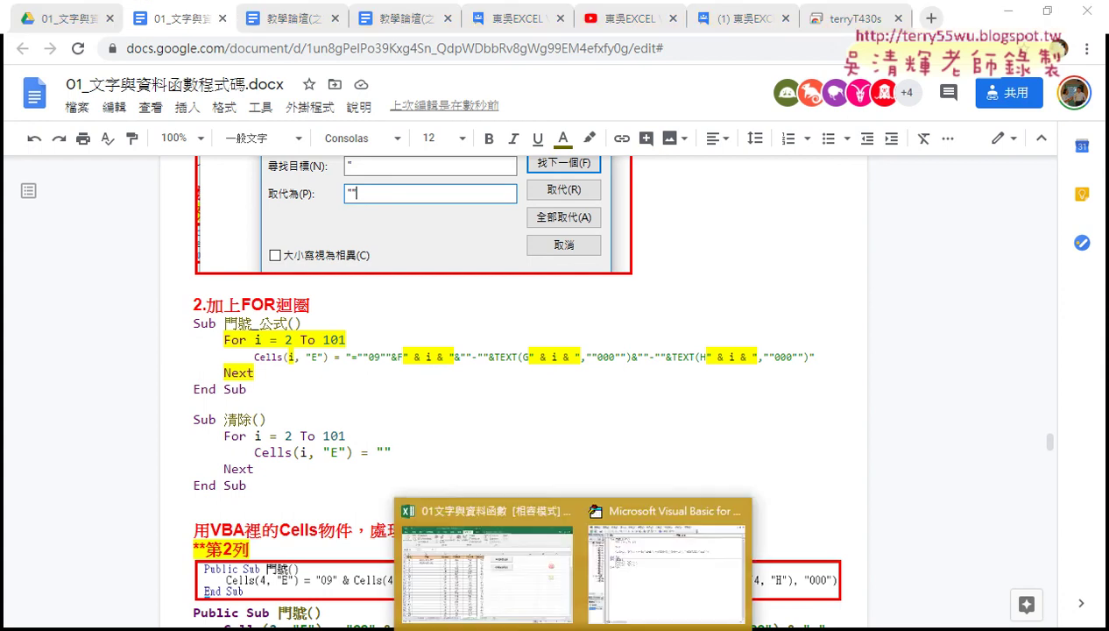
# Switch to the VBA editor showing the 門號_公式 macro with its empty For i = 2 To 101 loop.
pyautogui.click(674, 547)
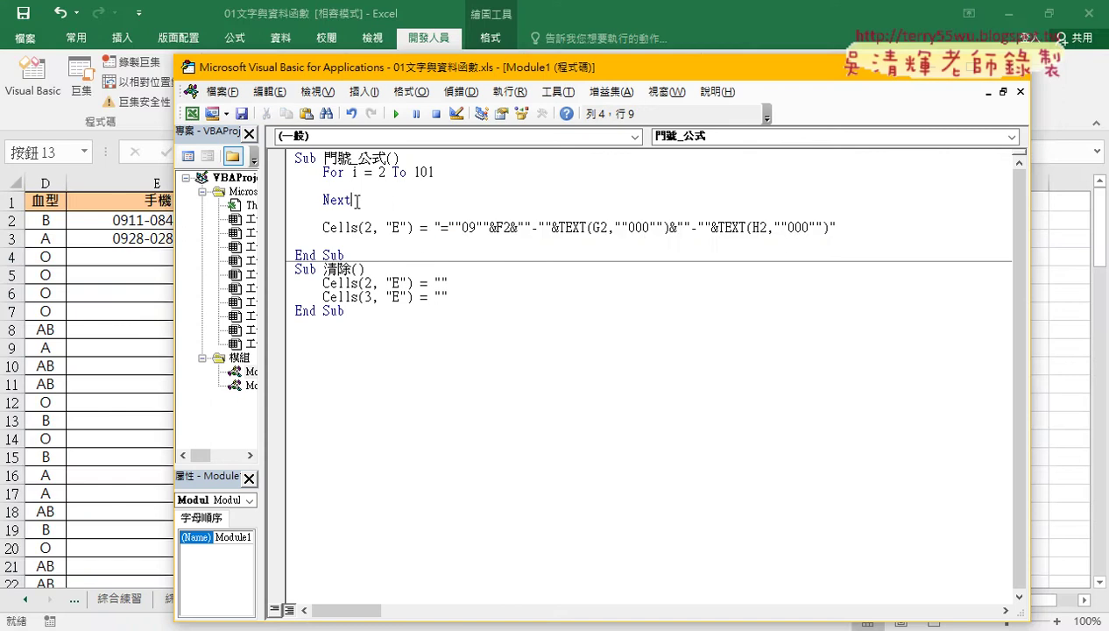
# Select the For i = 2 To 101 … Next lines and place the caret on the empty loop line.
pyautogui.moveTo(296, 202); pyautogui.dragTo(298, 179)
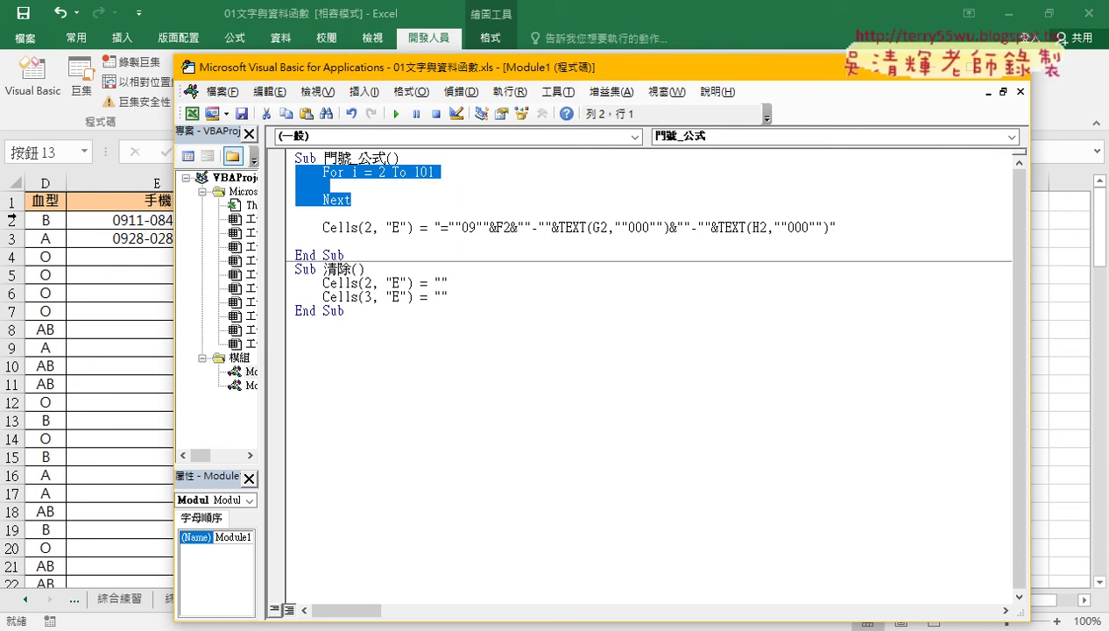
pyautogui.click(439, 172)
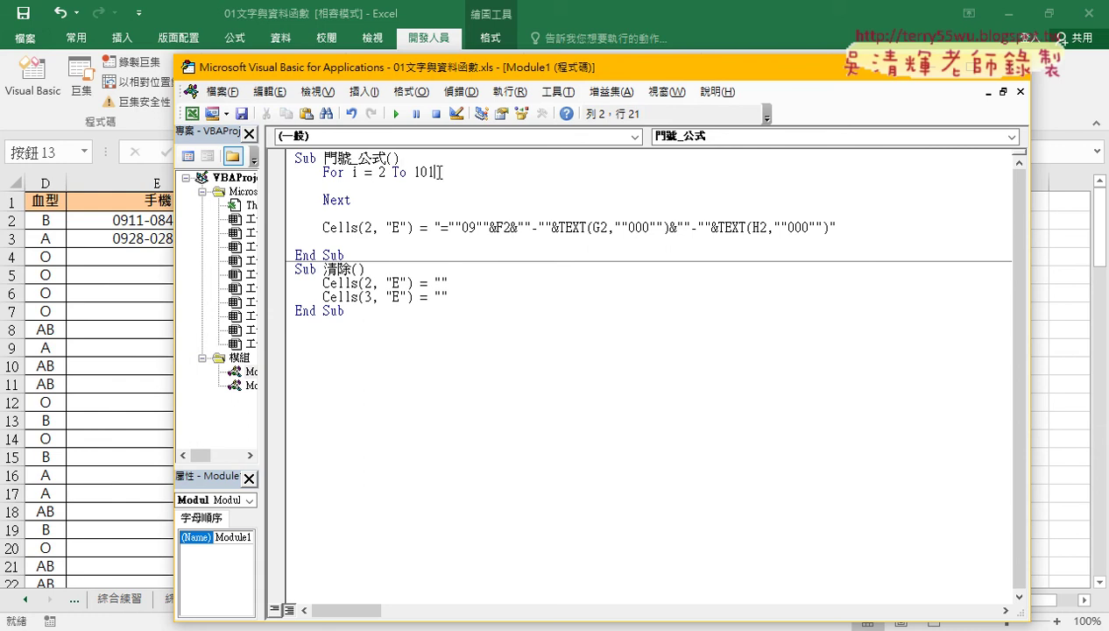
pyautogui.doubleClick(440, 172)
pyautogui.click(416, 188)
# Move the Cells(2, "E") formula line into the loop, indent it, and delete the blank lines after Next.
pyautogui.moveTo(838, 227); pyautogui.dragTo(323, 230)
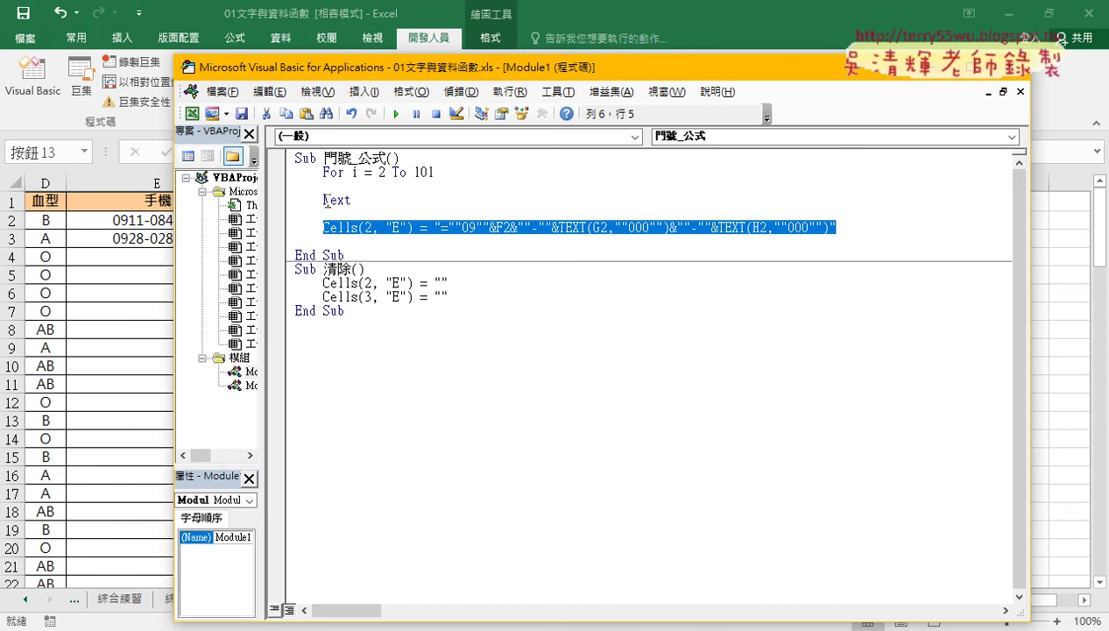
pyautogui.moveTo(342, 229); pyautogui.dragTo(333, 188)
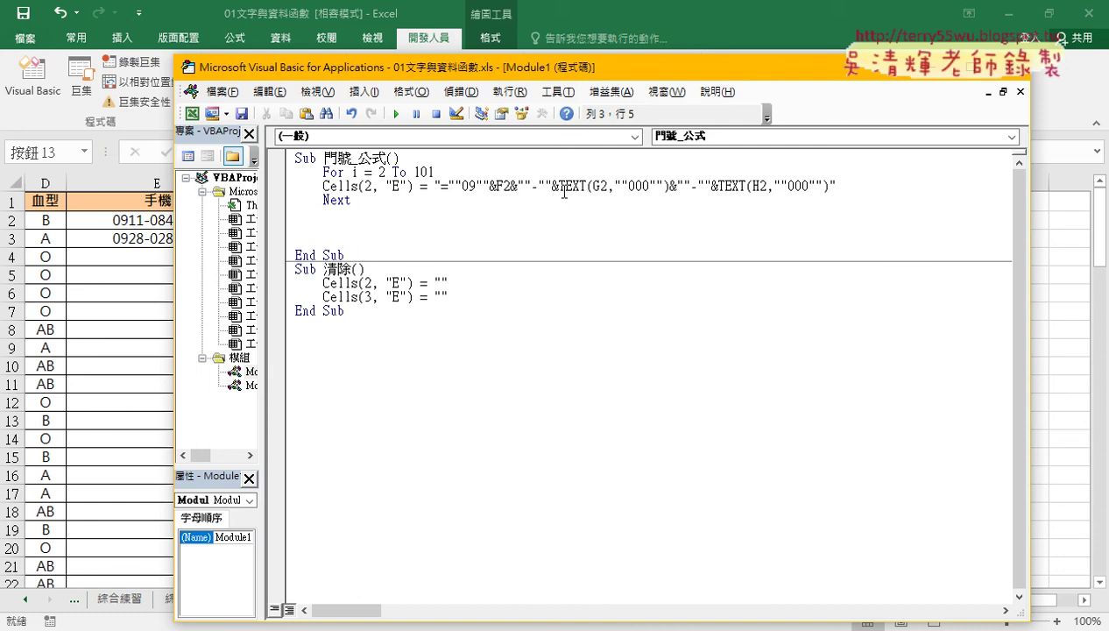
pyautogui.press('Tab')
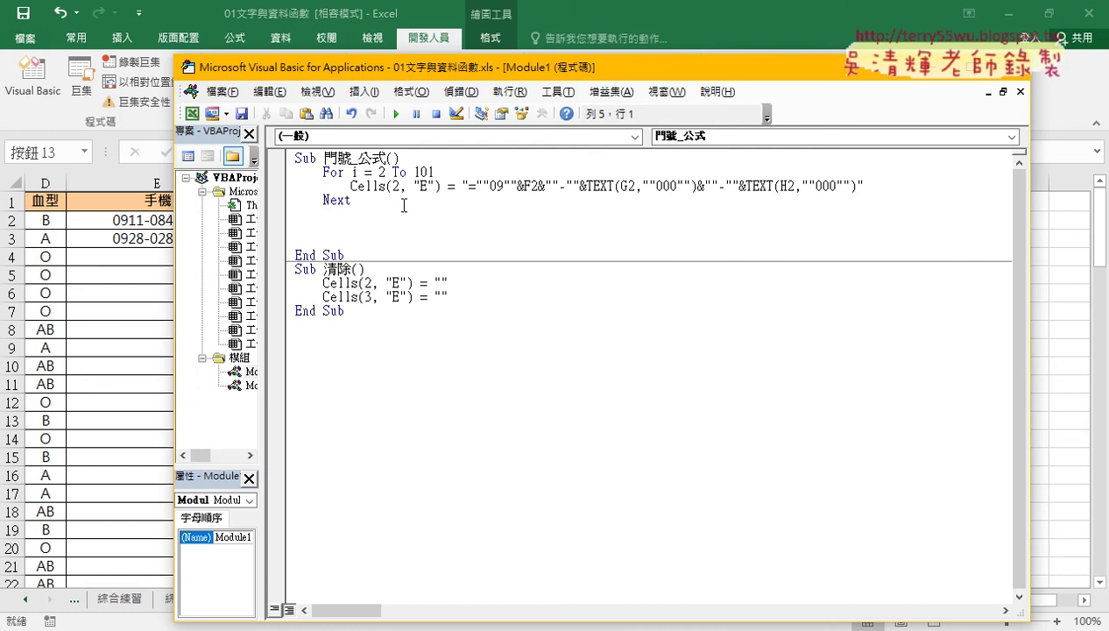
pyautogui.moveTo(399, 203)
pyautogui.mouseDown()
pyautogui.moveTo(393, 228)
pyautogui.moveTo(308, 244)
pyautogui.mouseUp()
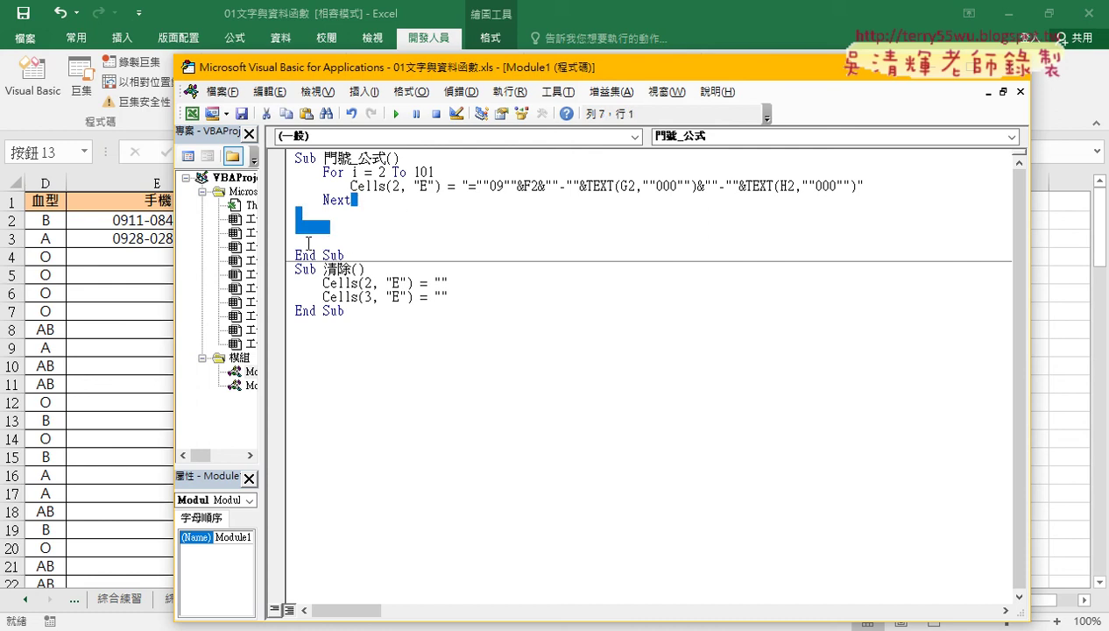
pyautogui.press('Delete')
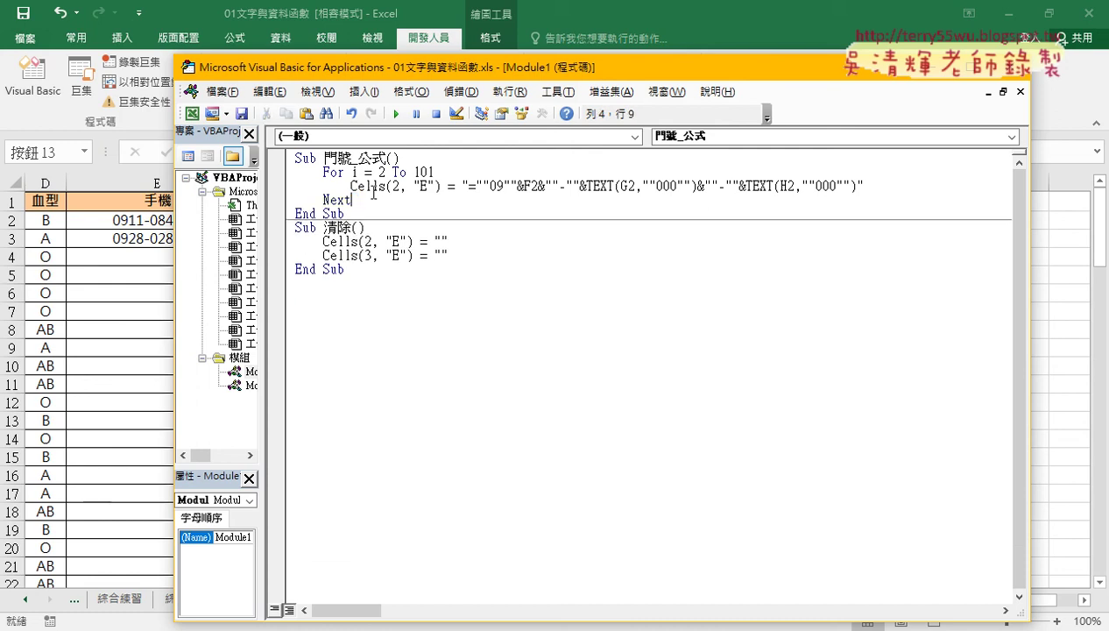
# Change Cells(2, "E") to Cells(i, "E") so the loop writes to row i.
pyautogui.moveTo(351, 186); pyautogui.dragTo(324, 188)
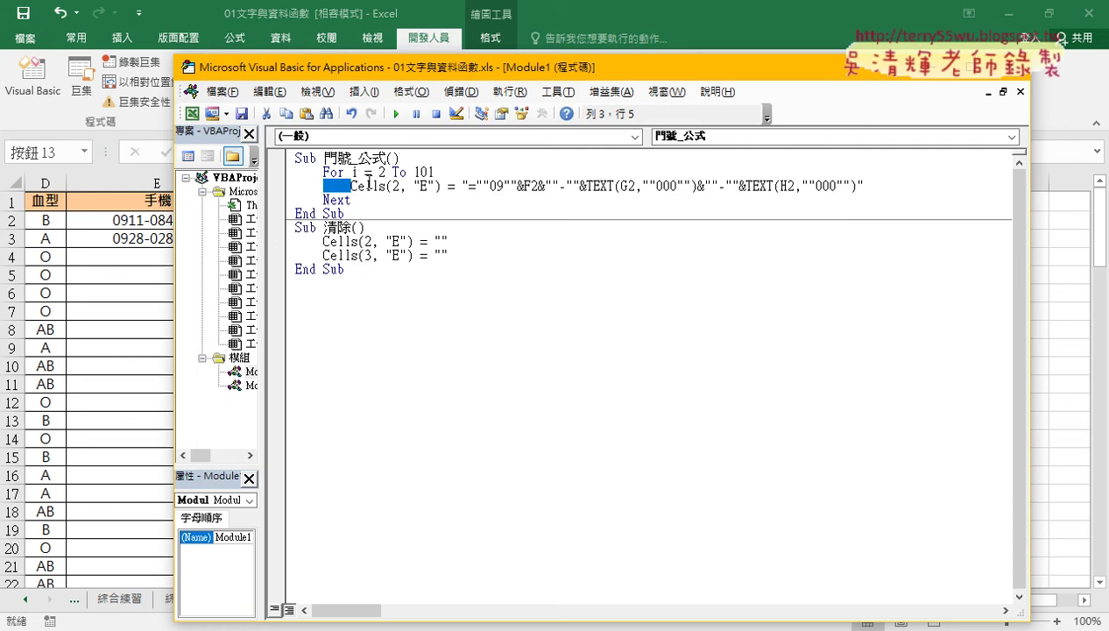
pyautogui.moveTo(405, 70); pyautogui.dragTo(501, 63)
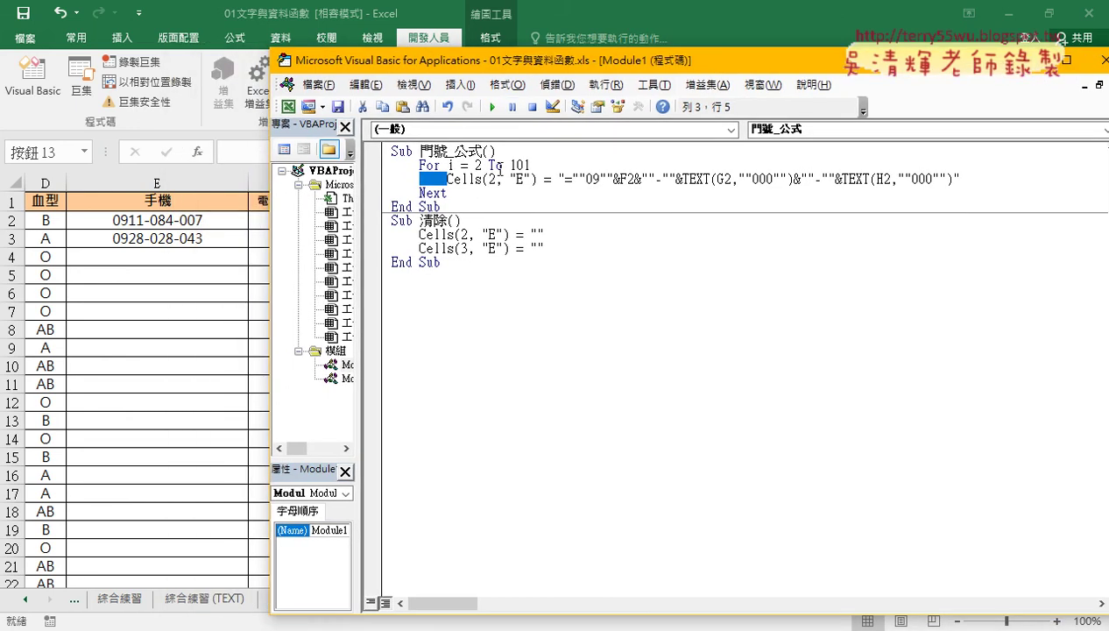
pyautogui.doubleClick(492, 179)
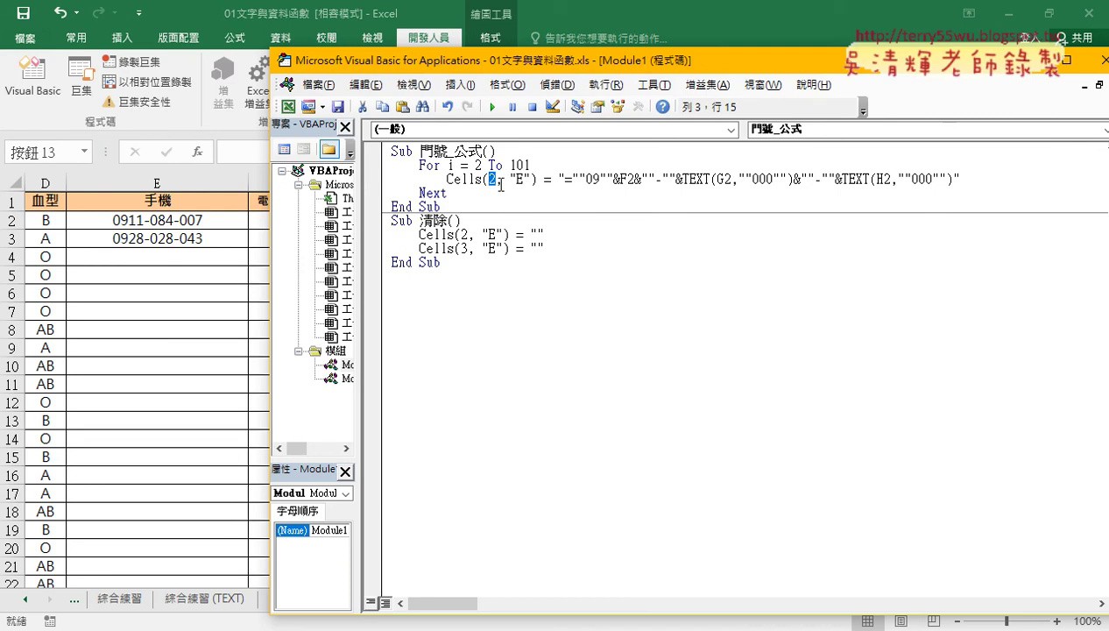
pyautogui.write('i')
pyautogui.click(462, 247)
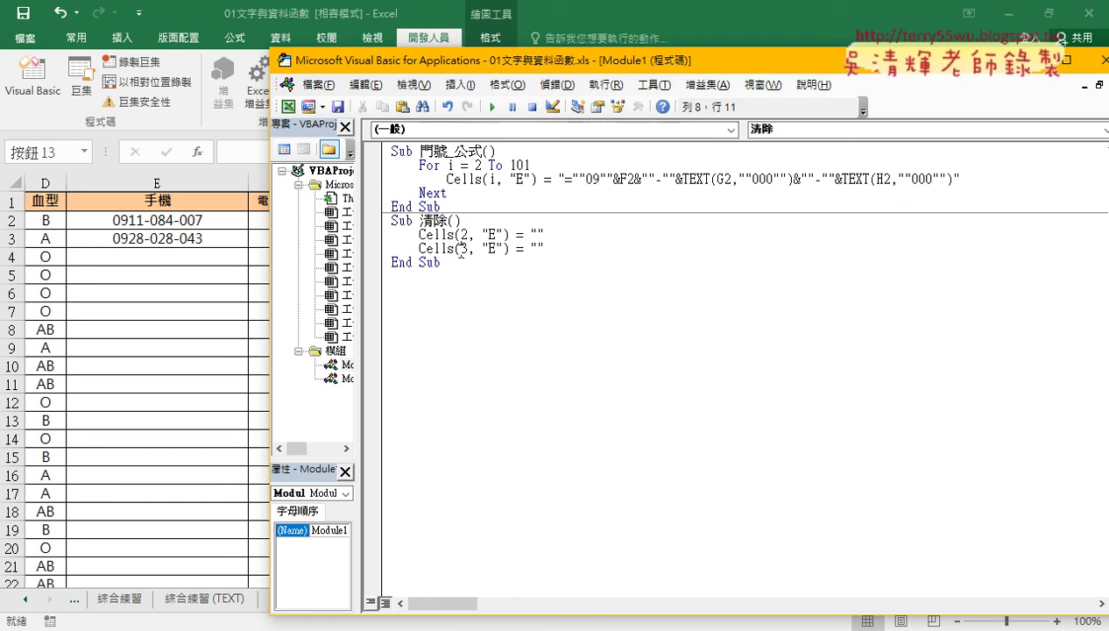
pyautogui.click(491, 107)
pyautogui.click(464, 178)
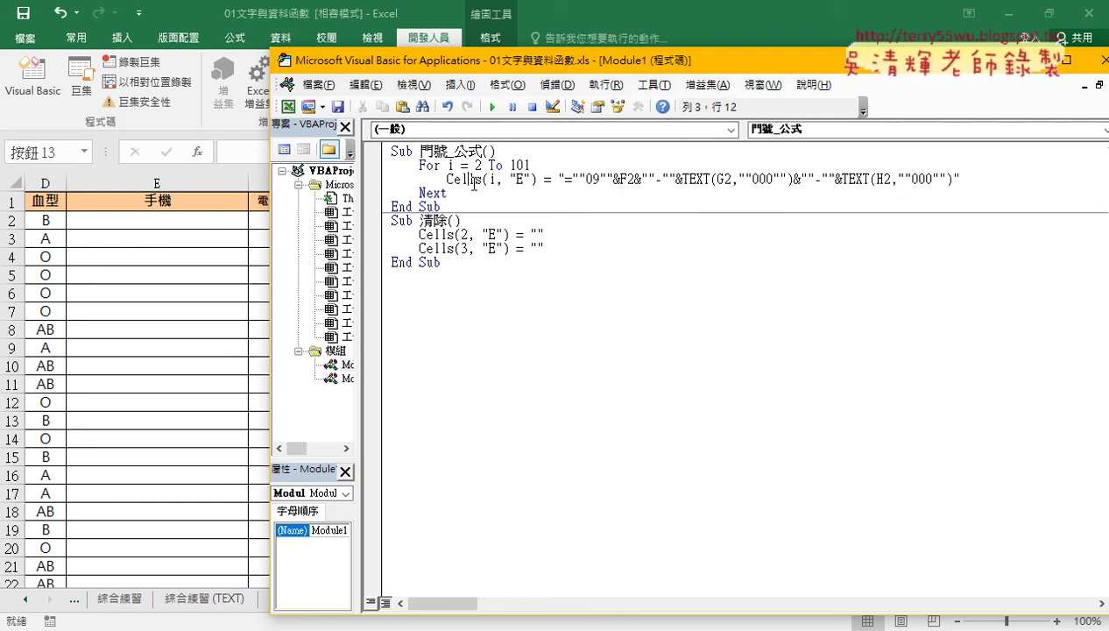
pyautogui.doubleClick(491, 178)
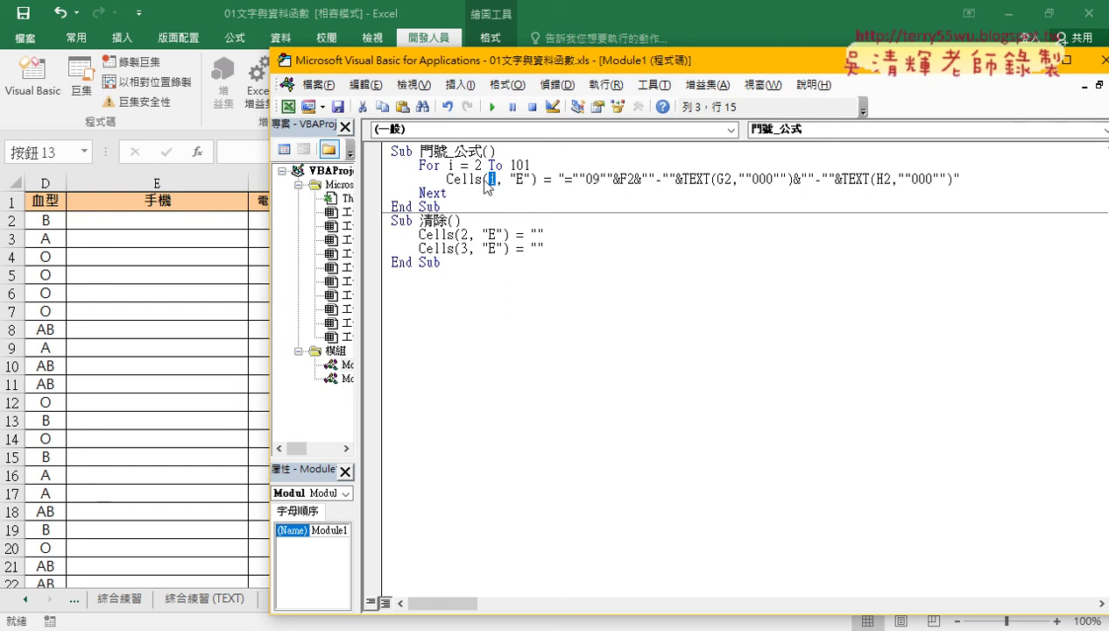
pyautogui.click(466, 179)
pyautogui.click(494, 109)
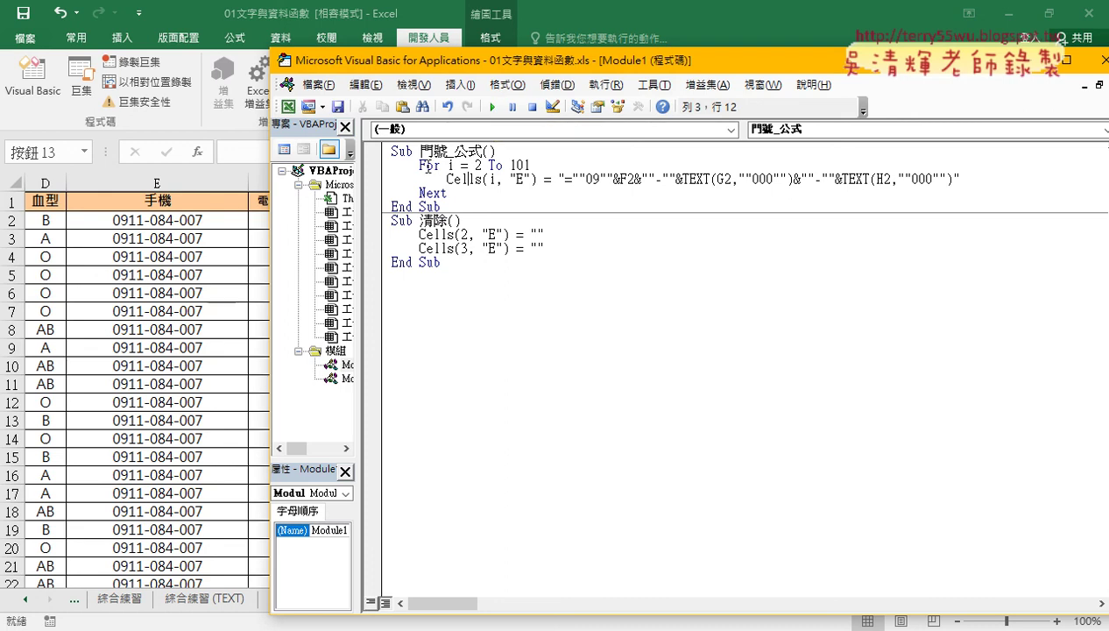
# Highlight the For i = 2 To 101 line, the Cells(i, "E") target and the formula string, then return to the worksheet.
pyautogui.moveTo(418, 166); pyautogui.dragTo(547, 167)
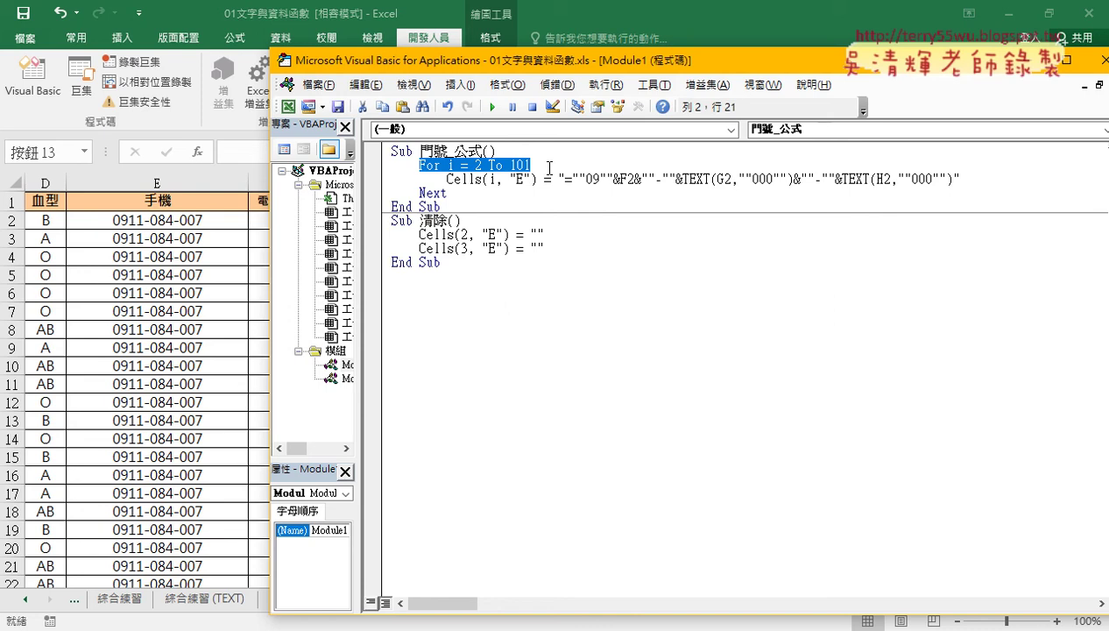
pyautogui.moveTo(536, 178); pyautogui.dragTo(455, 179)
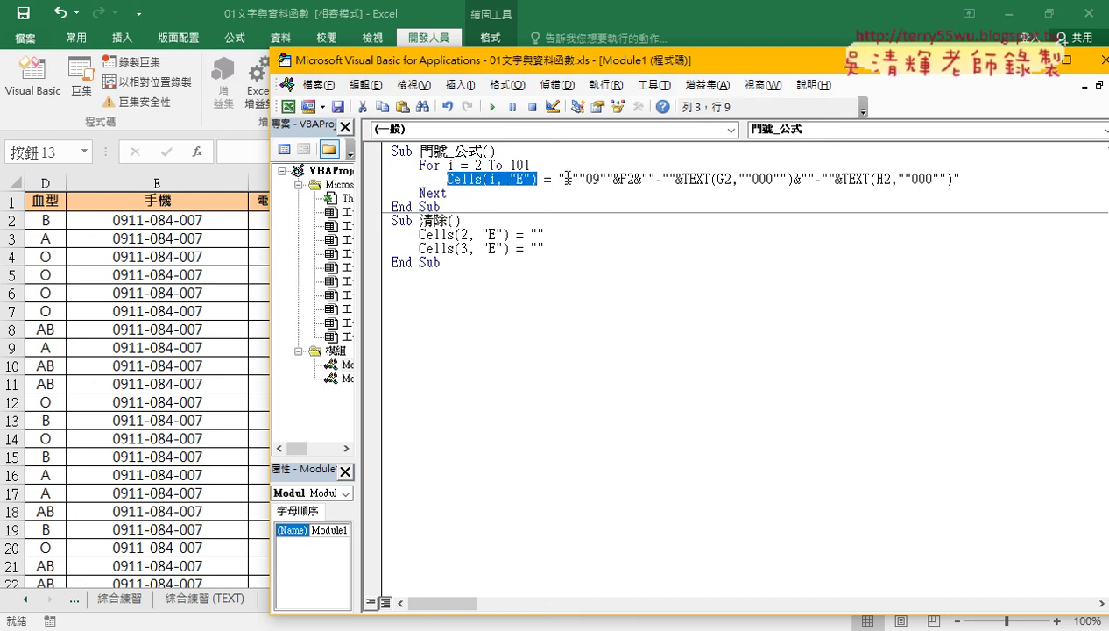
pyautogui.moveTo(564, 178); pyautogui.dragTo(955, 179)
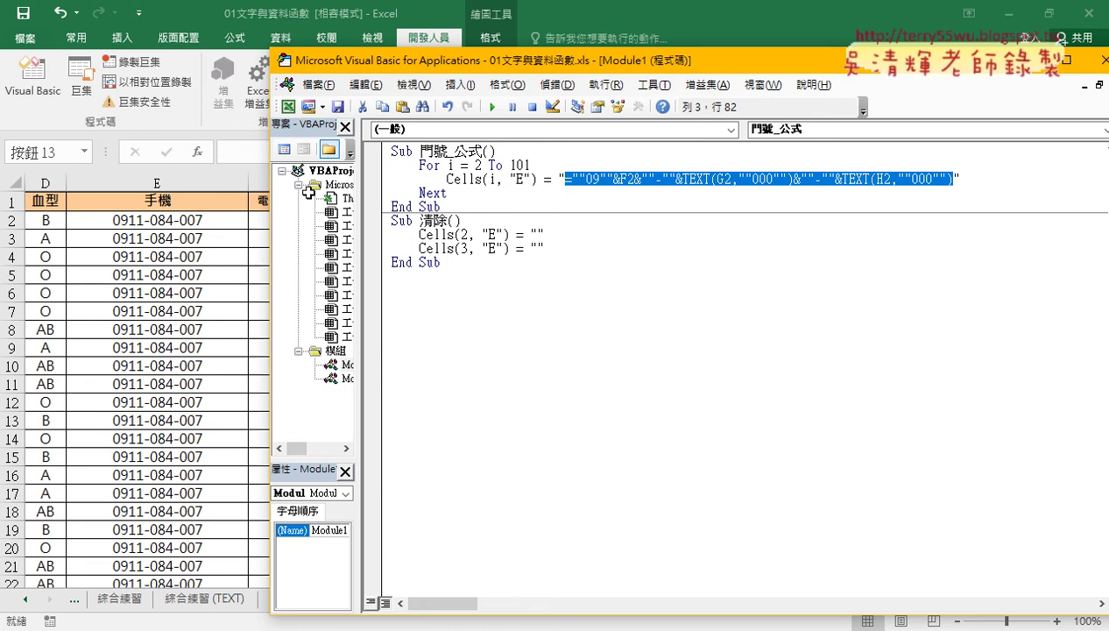
pyautogui.click(157, 226)
# Check the formulas in E2, E3 and E4, which all reference F2, G2 and H2, then return to the VBA editor.
pyautogui.click(158, 226)
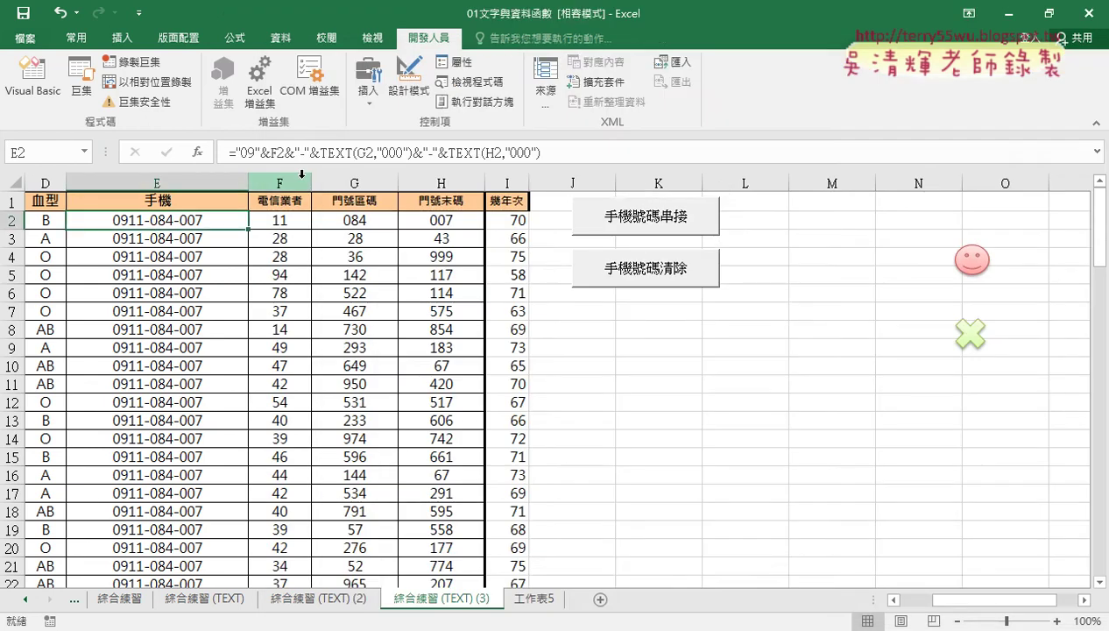
pyautogui.click(183, 236)
pyautogui.click(180, 257)
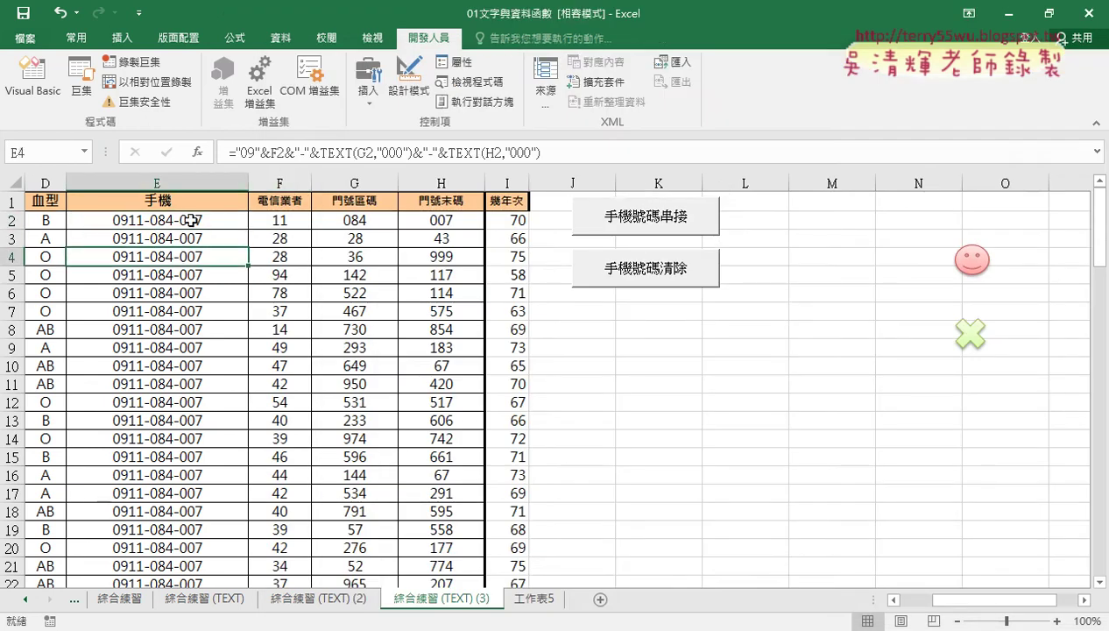
pyautogui.click(189, 217)
pyautogui.moveTo(989, 600); pyautogui.dragTo(959, 600)
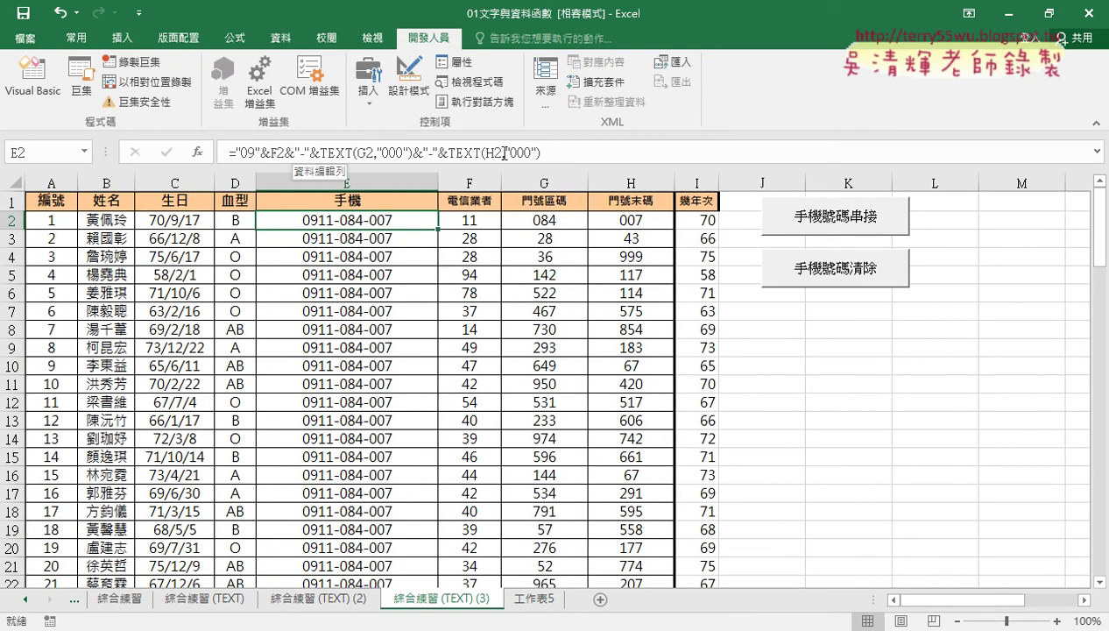
pyautogui.click(348, 233)
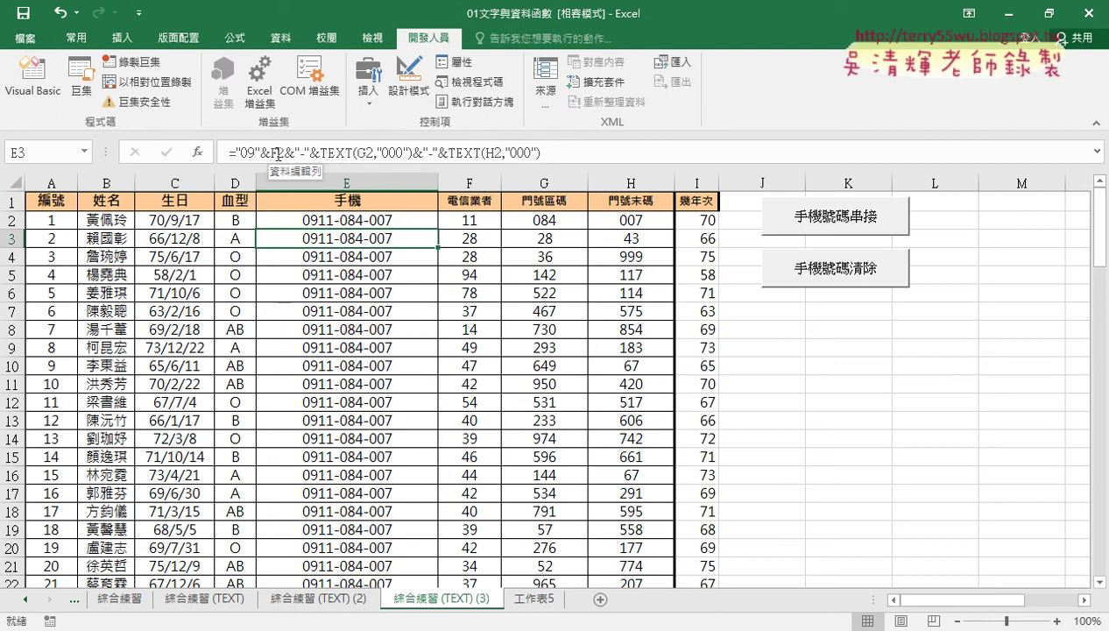
pyautogui.click(345, 253)
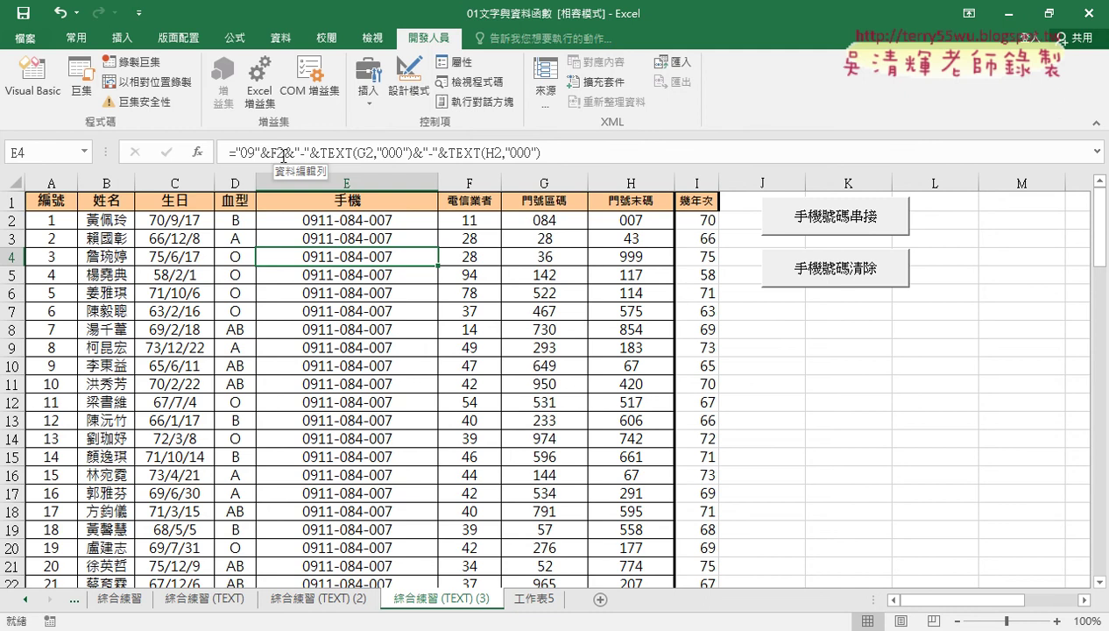
pyautogui.click(40, 88)
# Replace the 2 in F2 of the formula string with i.
pyautogui.click(616, 192)
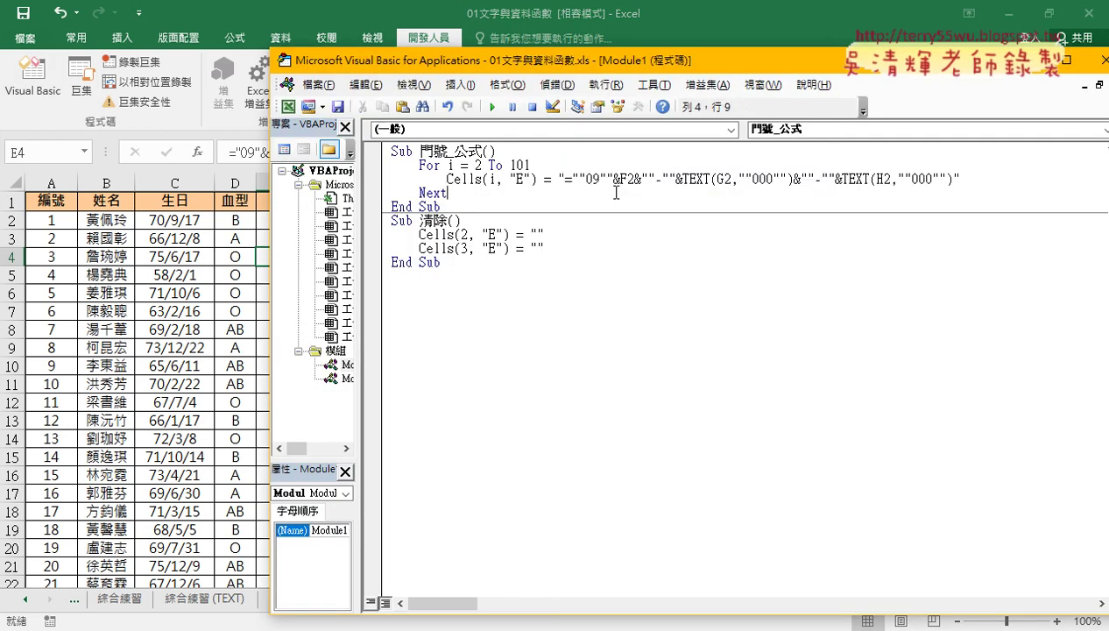
pyautogui.moveTo(626, 178); pyautogui.dragTo(634, 178)
pyautogui.moveTo(558, 179); pyautogui.dragTo(966, 176)
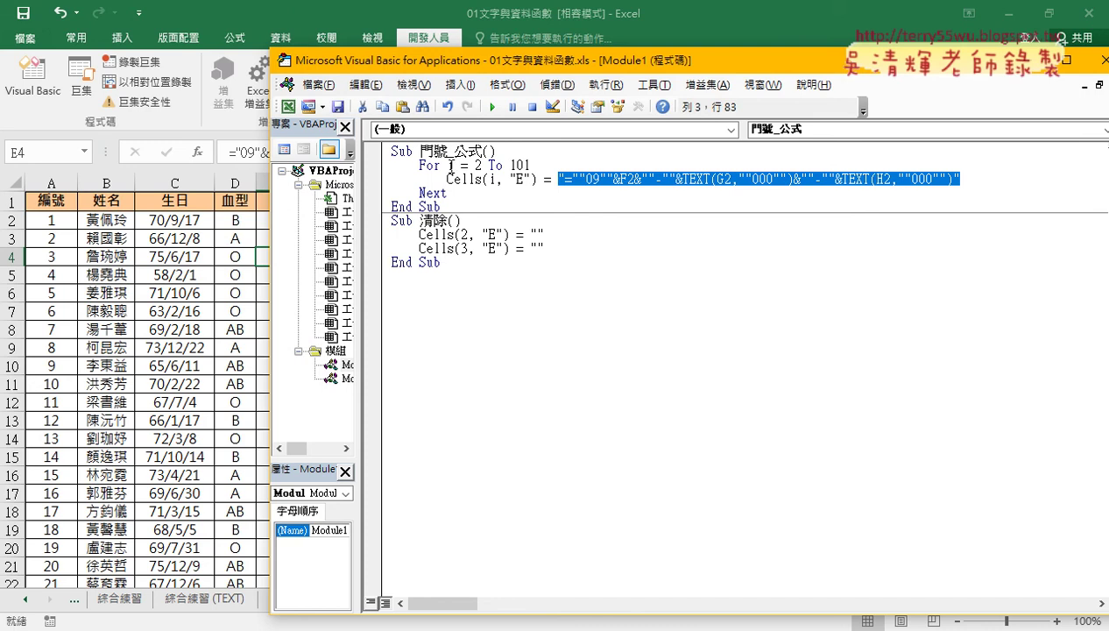
pyautogui.click(633, 179)
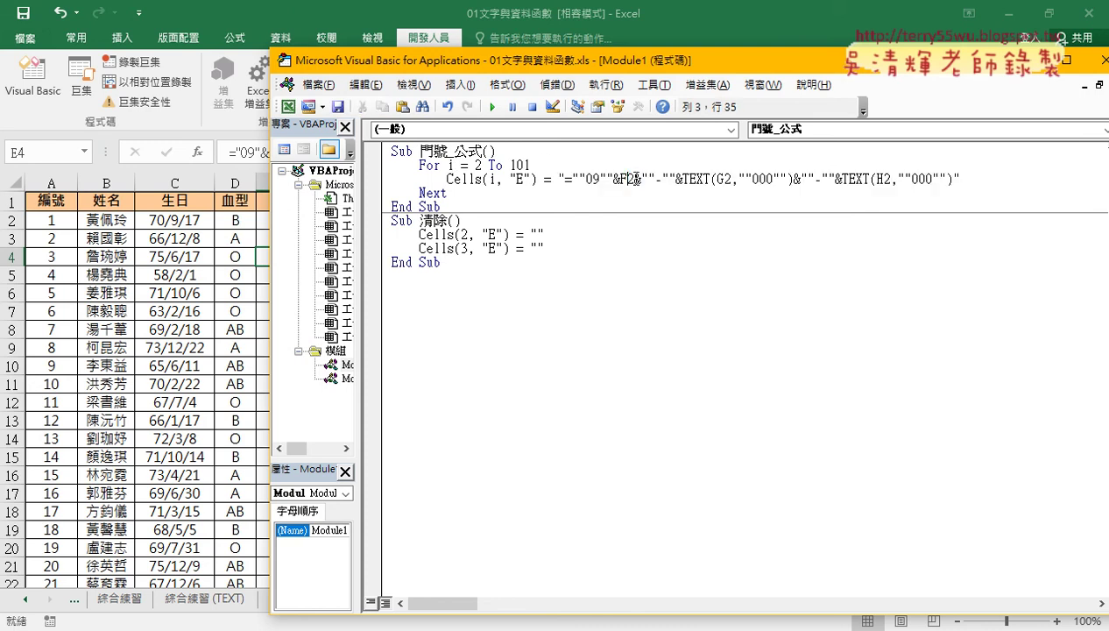
pyautogui.moveTo(625, 178); pyautogui.dragTo(632, 178)
pyautogui.write('i')
# Inspect E4 on the worksheet, finding the #NAME? formula ="09"&Fi&…, then return to the code.
pyautogui.moveTo(410, 63); pyautogui.dragTo(660, 55)
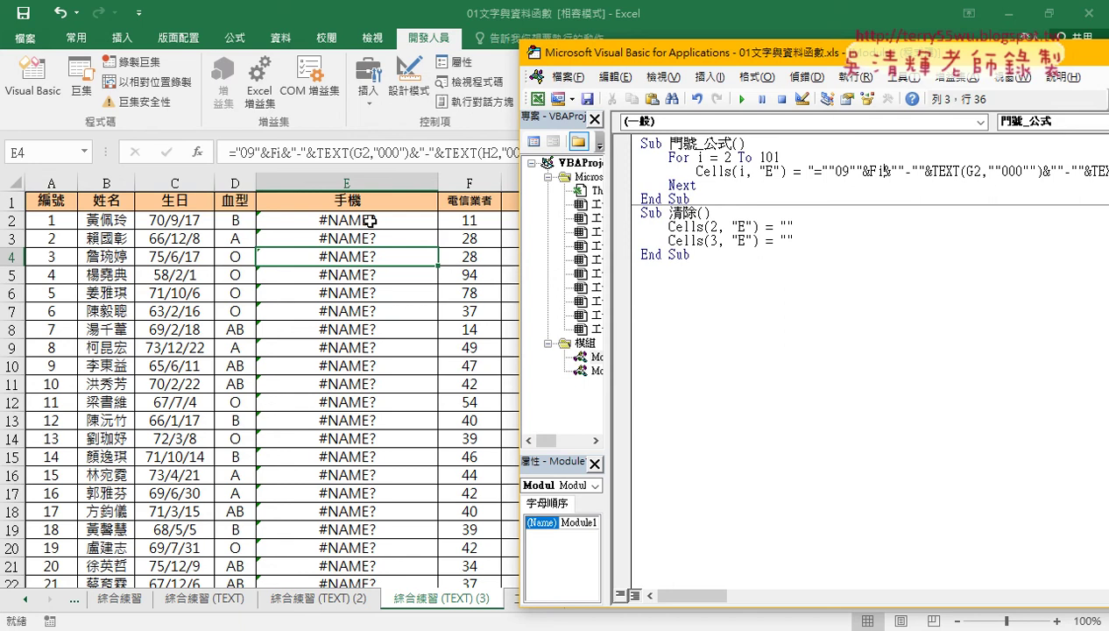
pyautogui.hotkey('alt', 'F11')
pyautogui.click(320, 156)
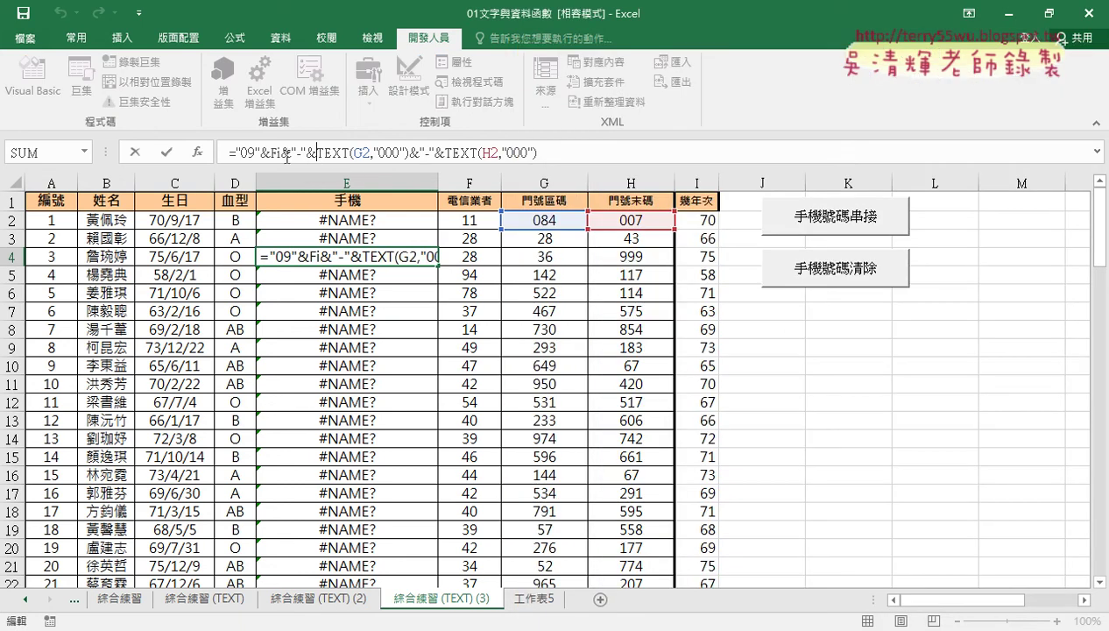
pyautogui.click(279, 153)
pyautogui.click(655, 567)
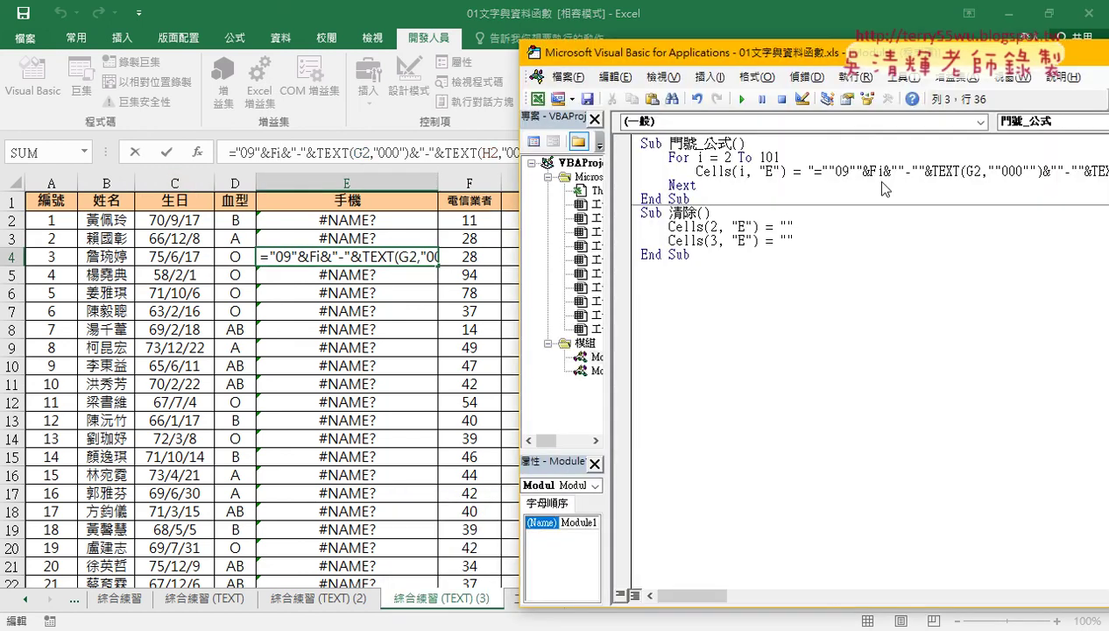
pyautogui.click(169, 160)
# Replace the literal i after F with a "&i&" concatenation of the loop variable.
pyautogui.moveTo(570, 627)
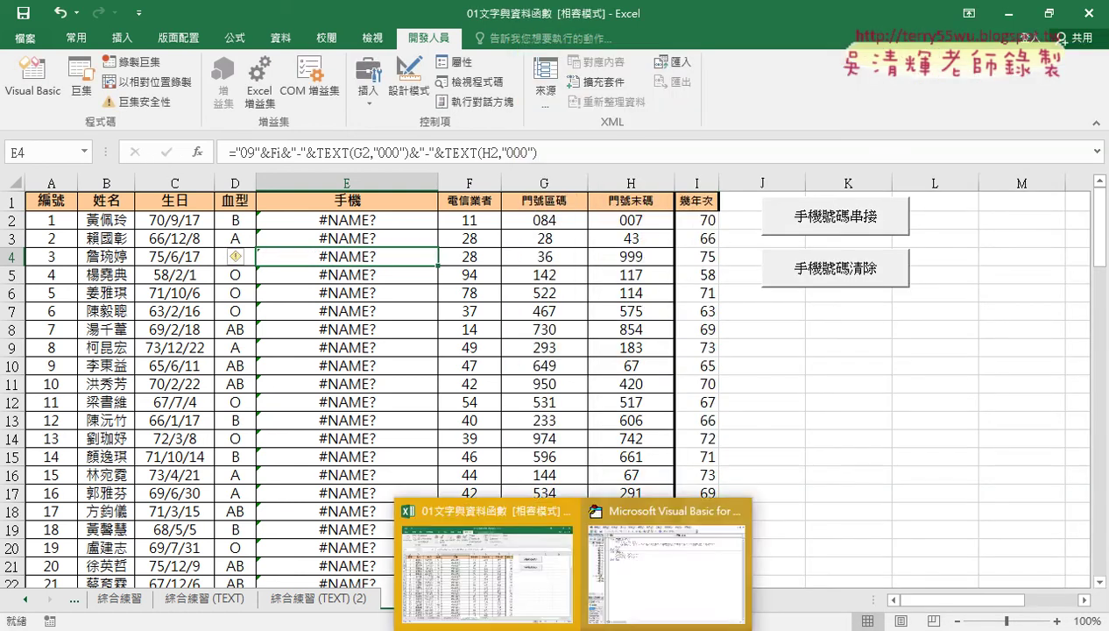
pyautogui.click(723, 507)
pyautogui.click(877, 171)
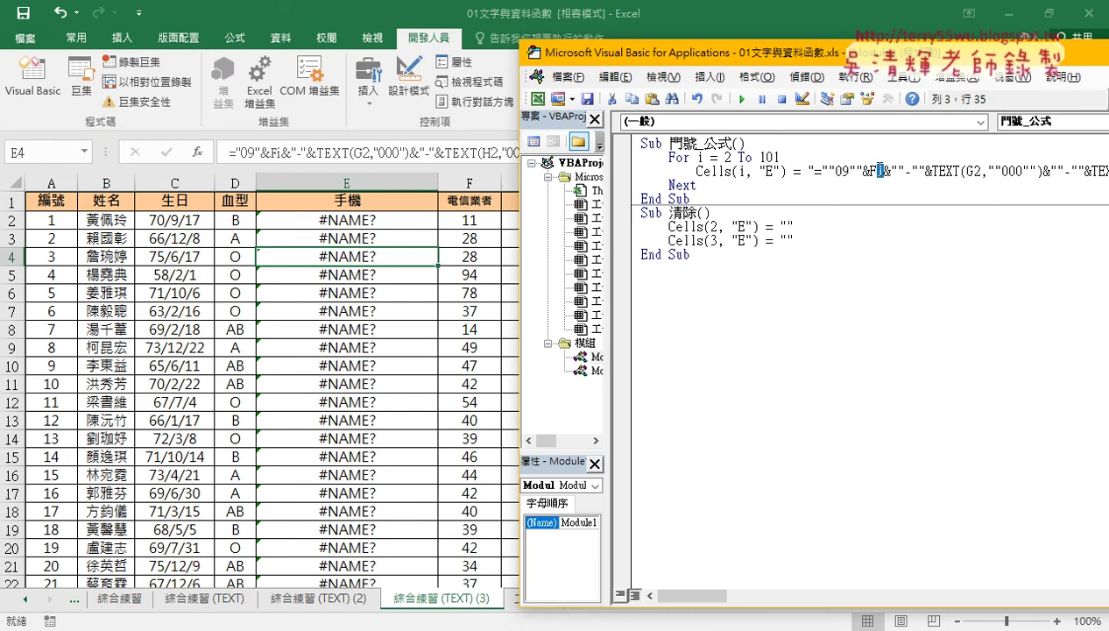
pyautogui.write('2')
pyautogui.hotkey('shift', 'Left')
pyautogui.write('""')
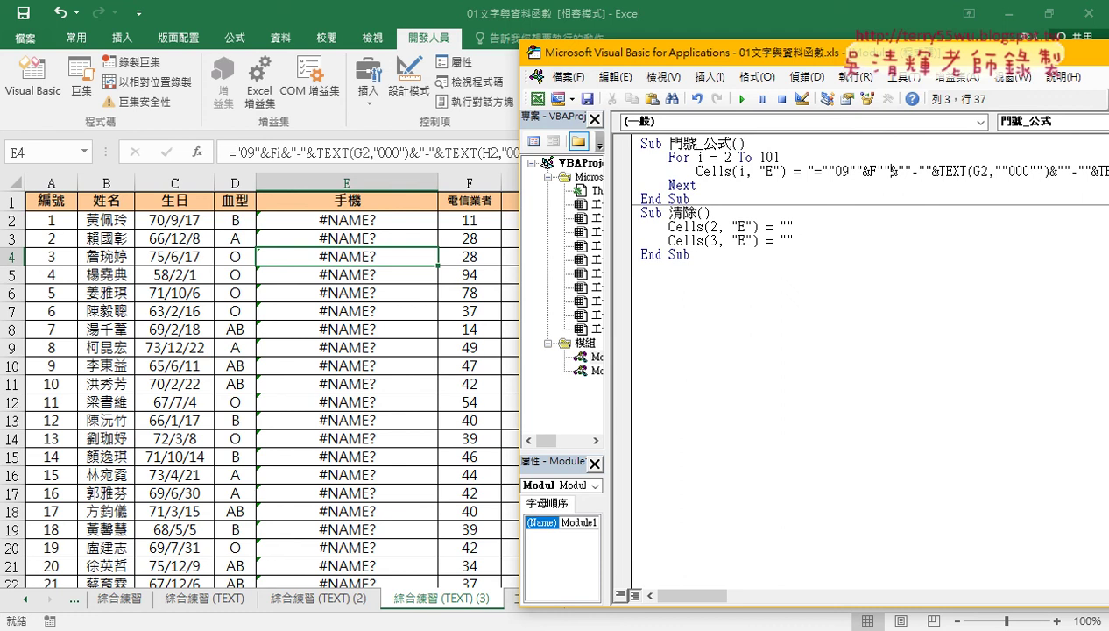
pyautogui.press('Left')
pyautogui.write('&&')
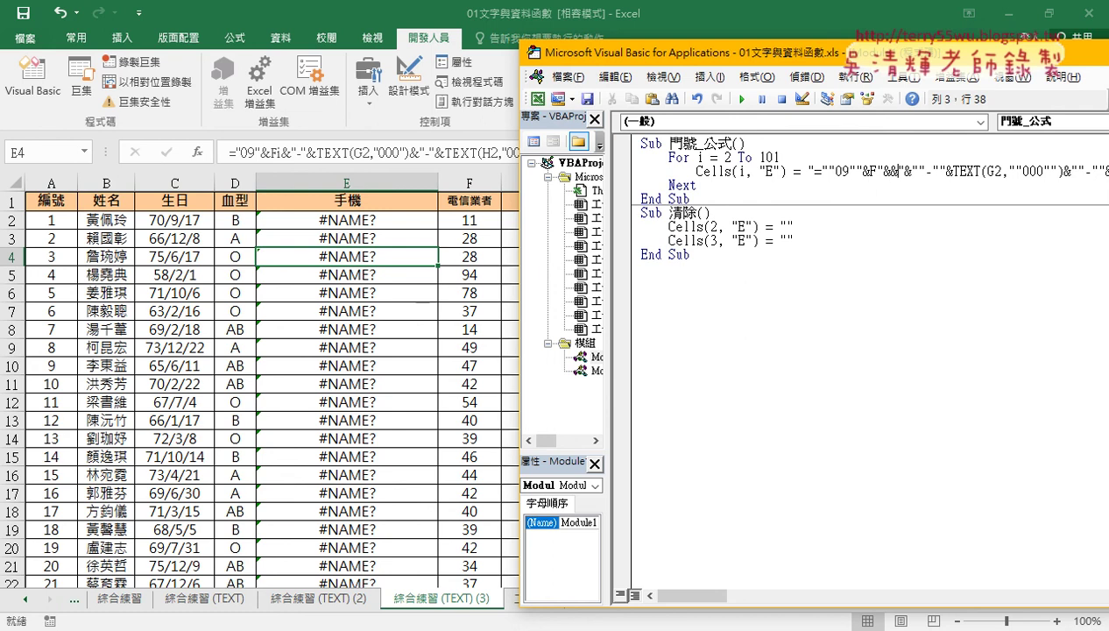
pyautogui.press('Left')
pyautogui.write('i')
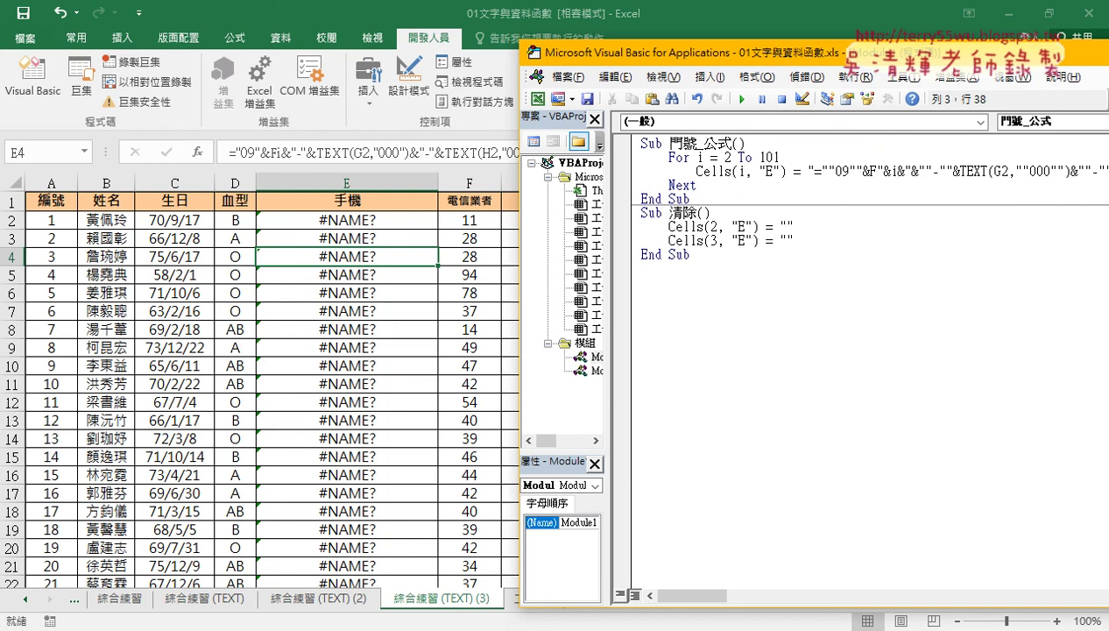
# Space the F reference out as "F" & i & " and review the full line.
pyautogui.click(883, 171)
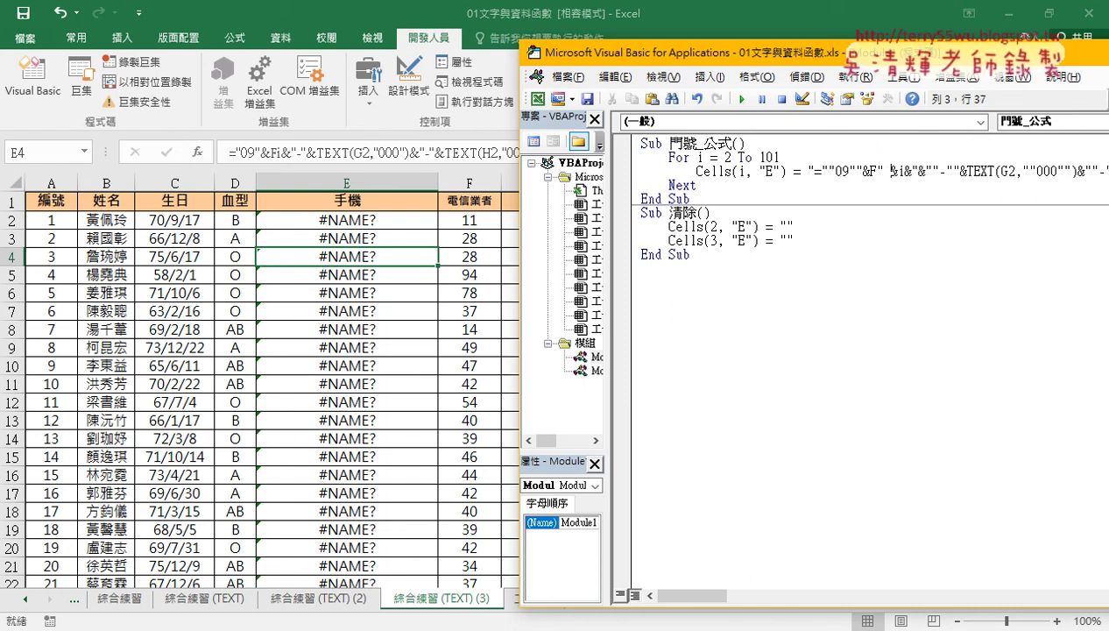
pyautogui.press('Right')
pyautogui.press('Right')
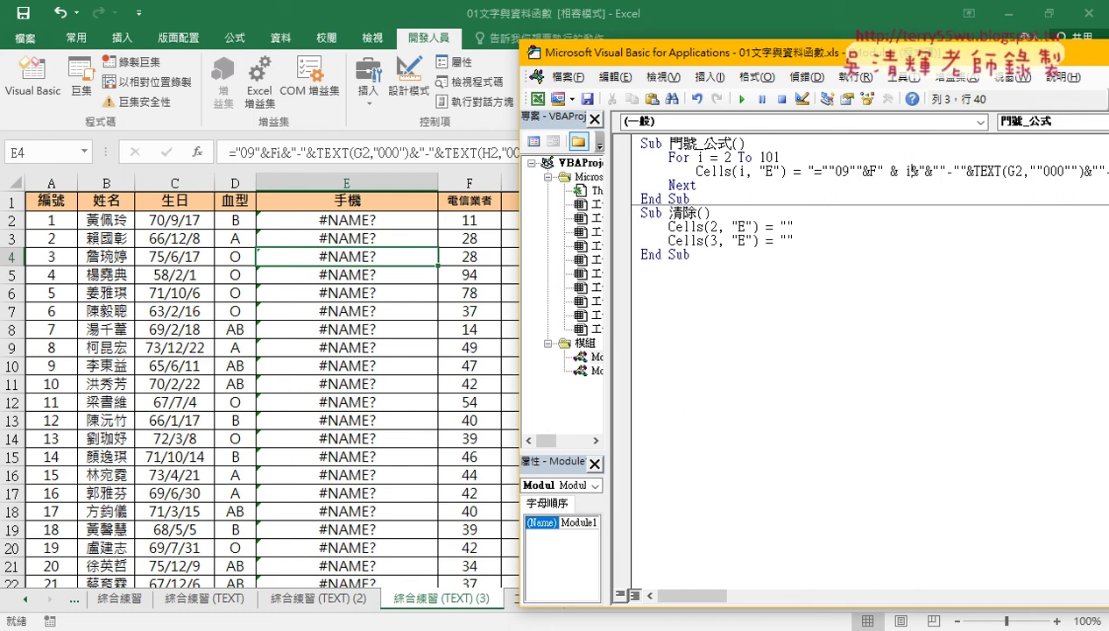
pyautogui.press('Right')
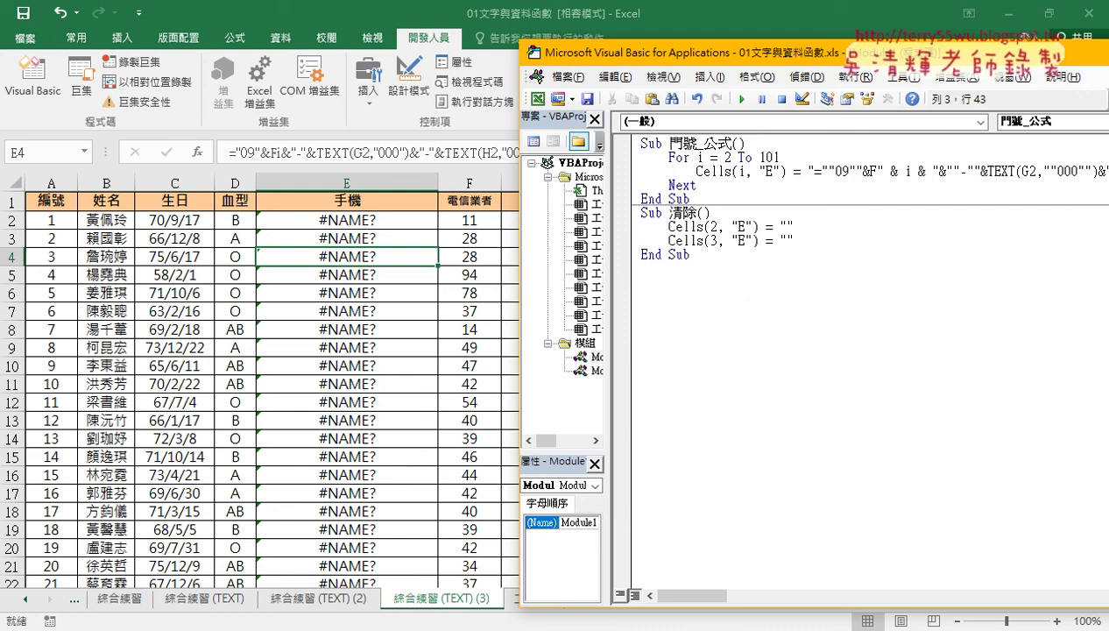
pyautogui.click(876, 172)
pyautogui.moveTo(877, 173); pyautogui.dragTo(938, 173)
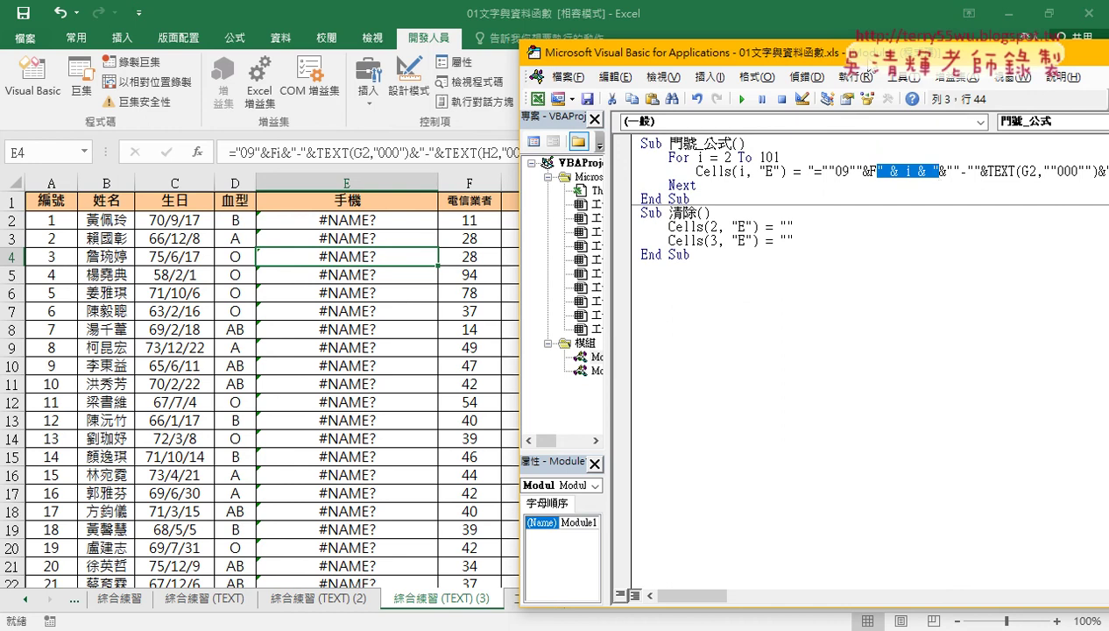
pyautogui.moveTo(853, 54); pyautogui.dragTo(520, 54)
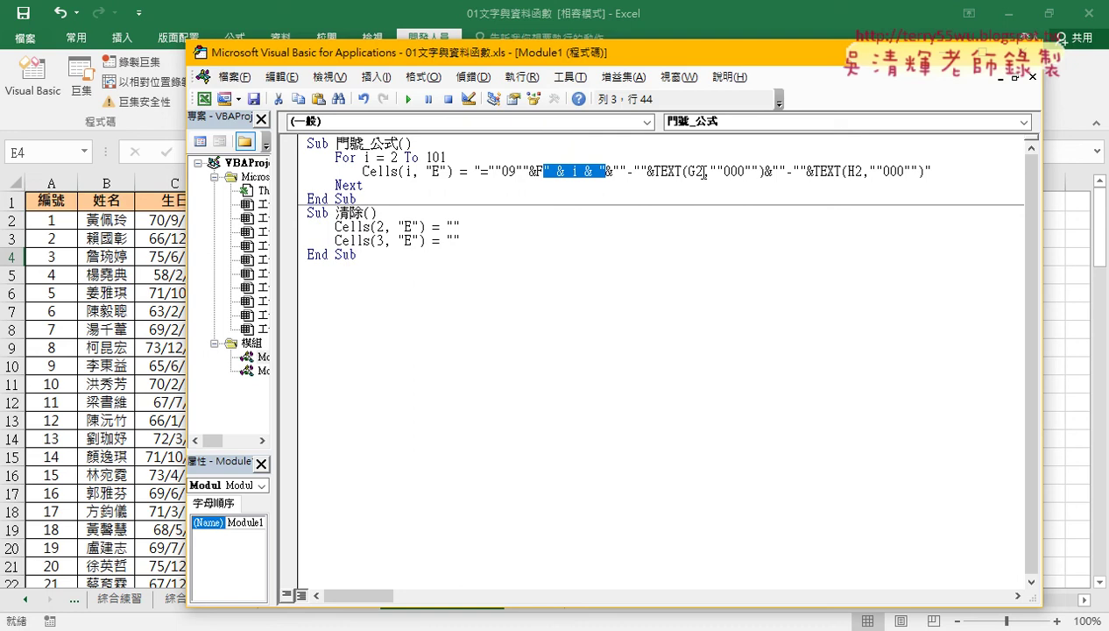
# Replace the 2 in TEXT(G2 with a "&i&" concatenation of the loop variable.
pyautogui.moveTo(703, 171); pyautogui.dragTo(694, 170)
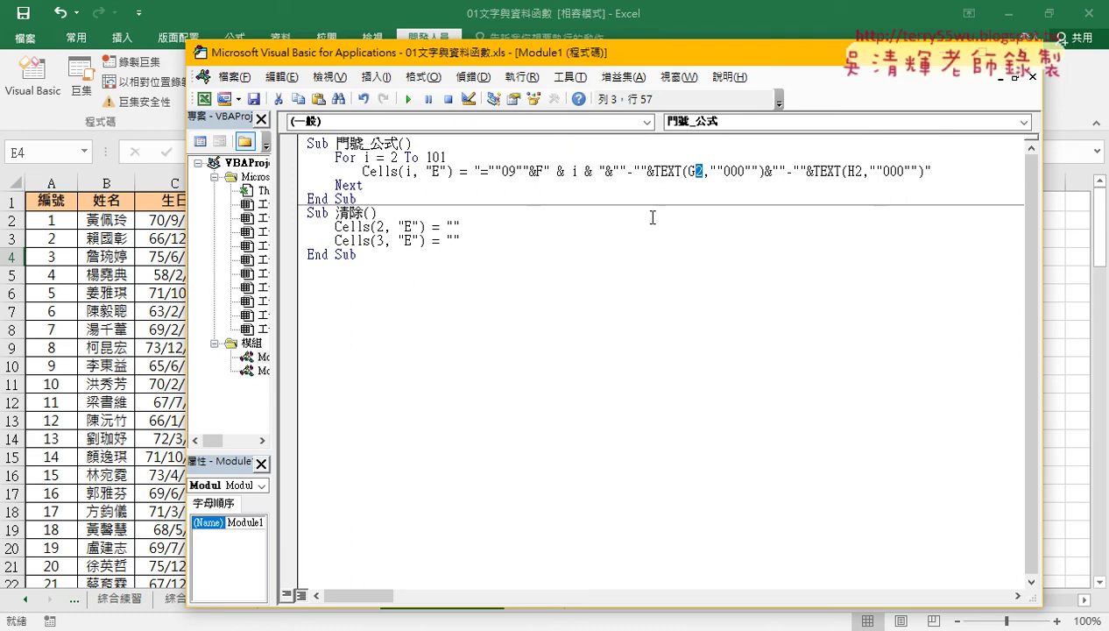
pyautogui.moveTo(543, 171); pyautogui.dragTo(605, 166)
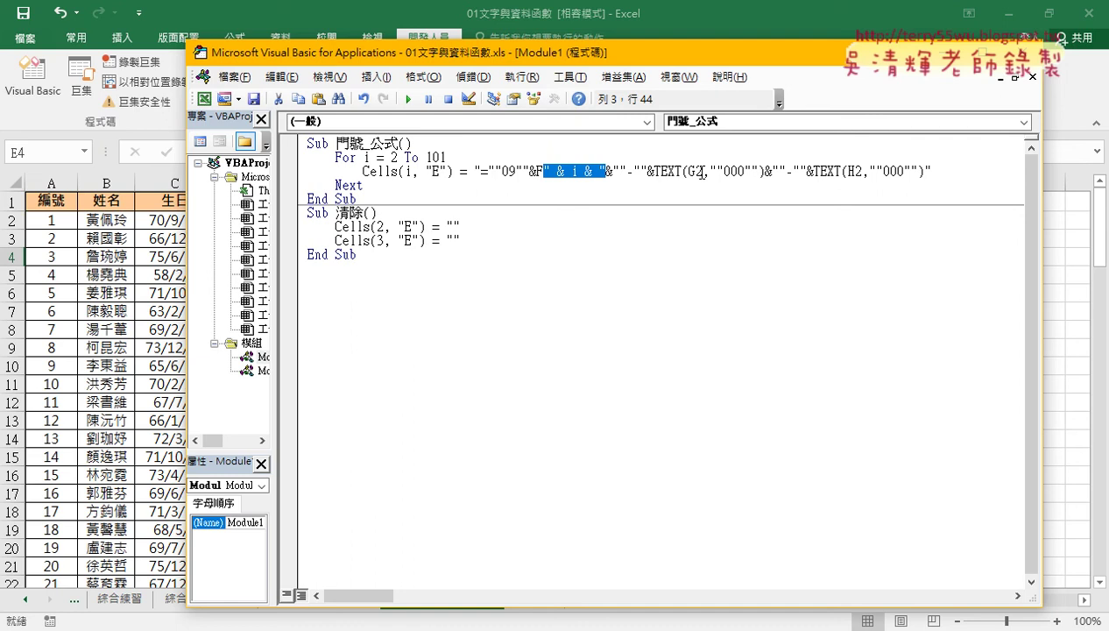
pyautogui.moveTo(701, 171); pyautogui.dragTo(691, 171)
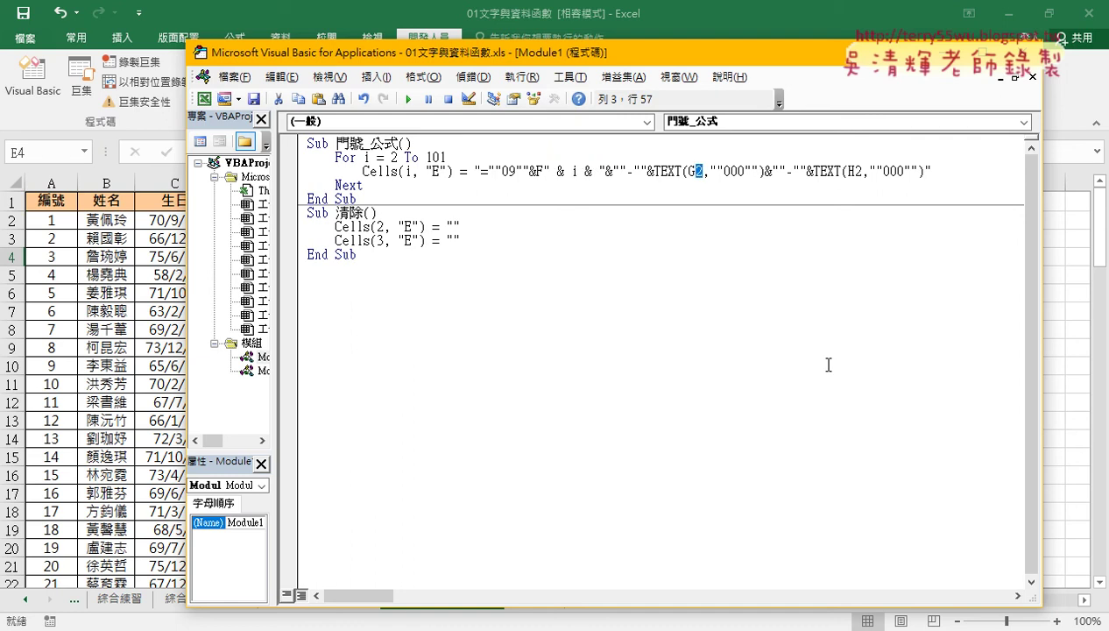
pyautogui.write('""')
pyautogui.press('Left')
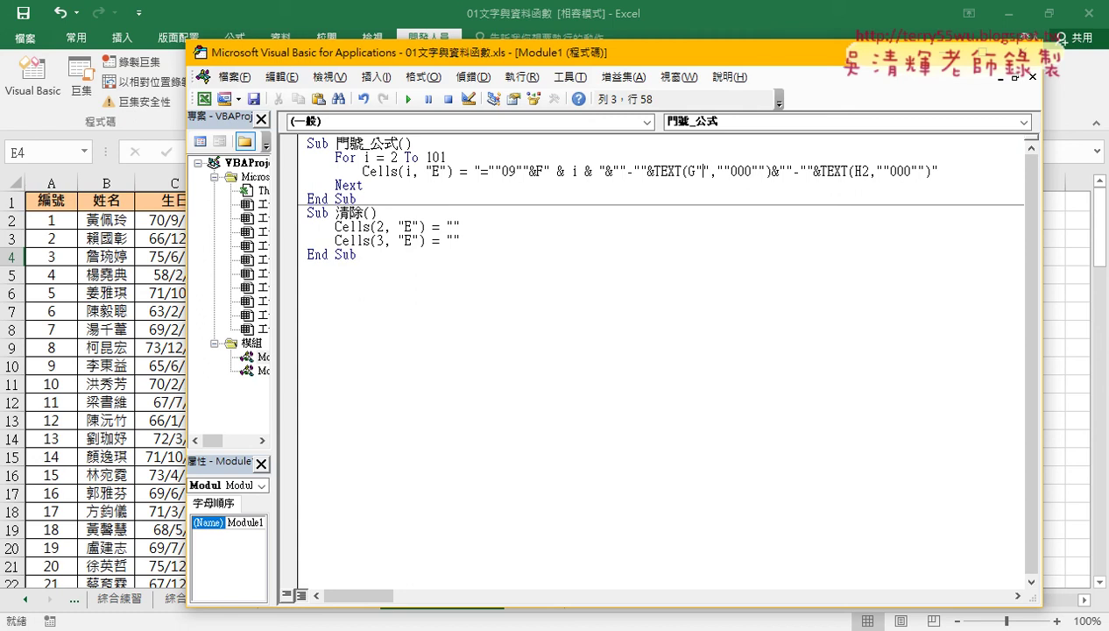
pyautogui.write('&&')
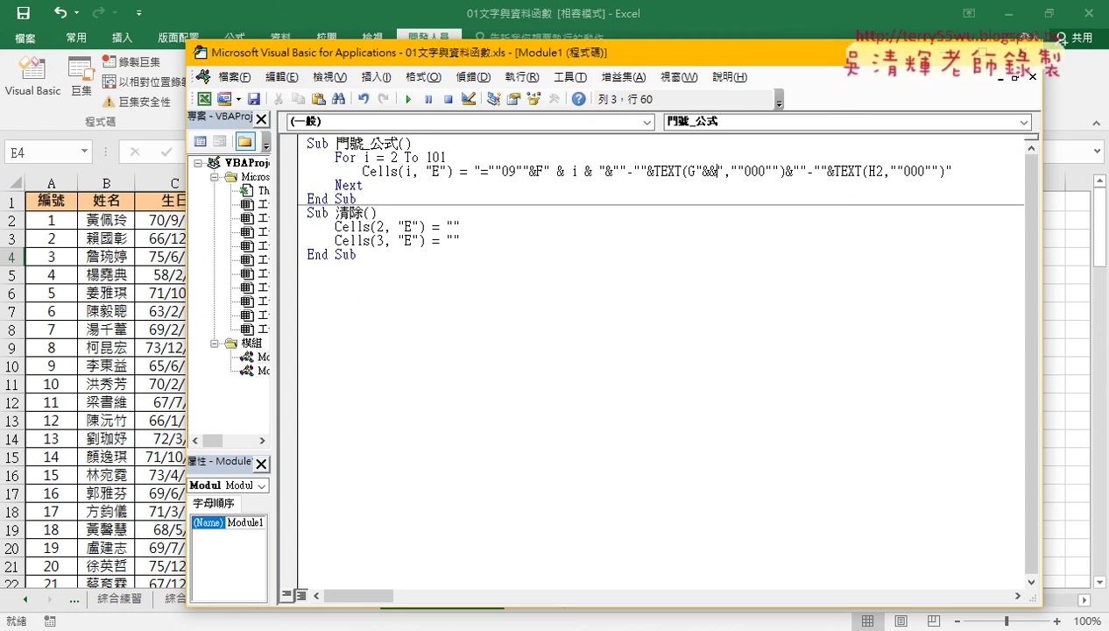
pyautogui.press('Left')
pyautogui.write('i')
# Space the G reference out as " & i & ", then select the 2 in TEXT(H2.
pyautogui.click(702, 171)
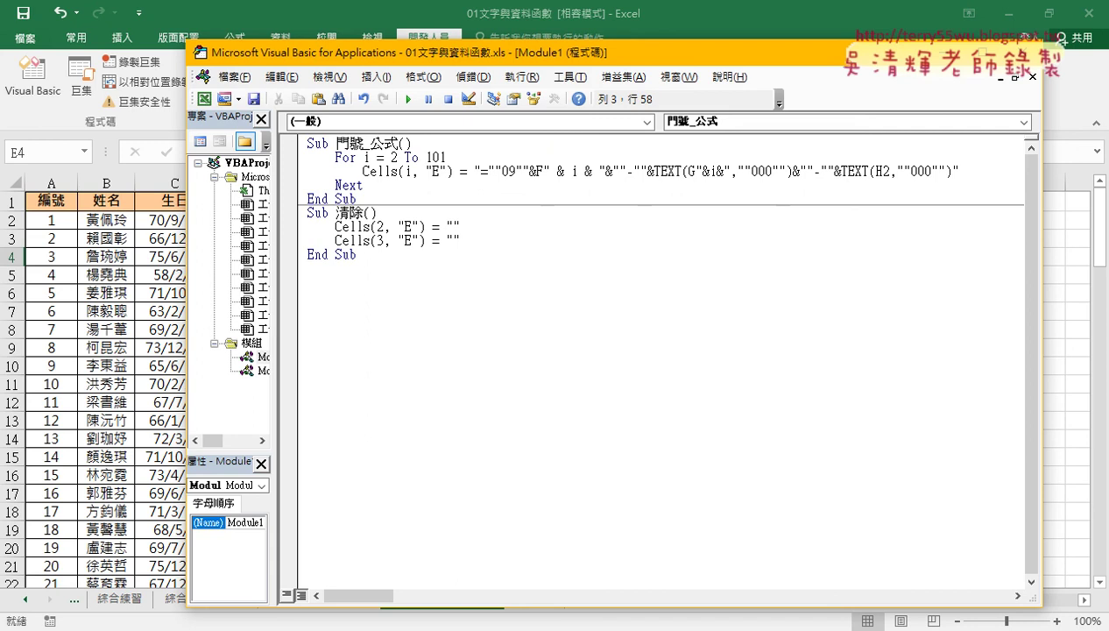
pyautogui.press('space')
pyautogui.press('Right')
pyautogui.press('space')
pyautogui.press('Right')
pyautogui.press('space')
pyautogui.press('Right')
pyautogui.press('space')
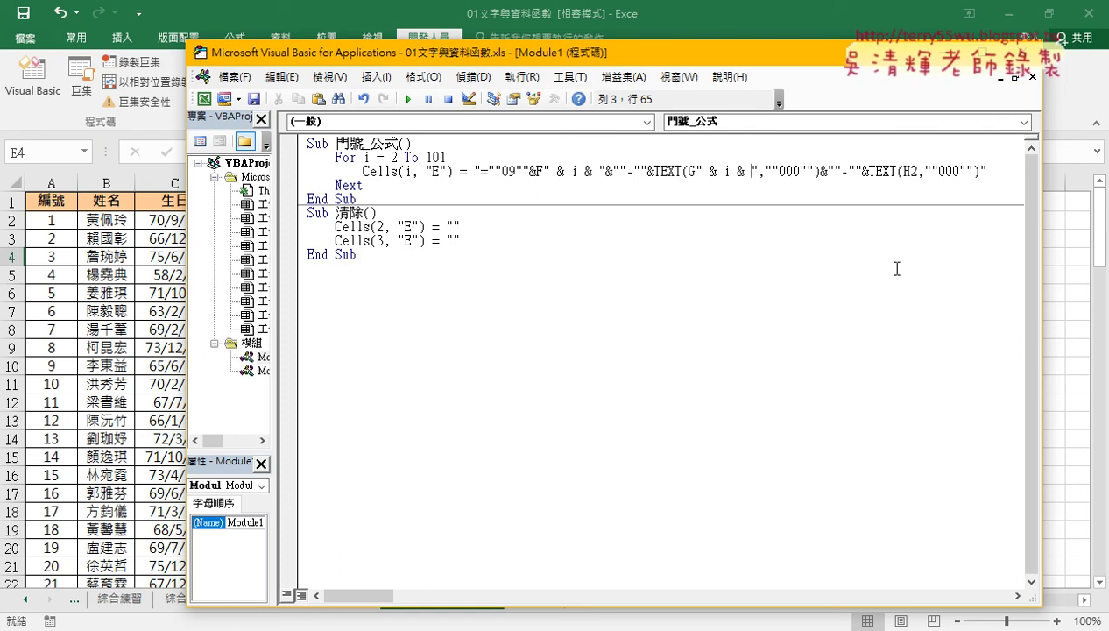
pyautogui.click(908, 171)
pyautogui.moveTo(911, 171); pyautogui.dragTo(917, 176)
# Replace the 2 in TEXT(H2 with " & i & " so H also uses the loop row.
pyautogui.write('""')
pyautogui.press('Left')
pyautogui.write('&&')
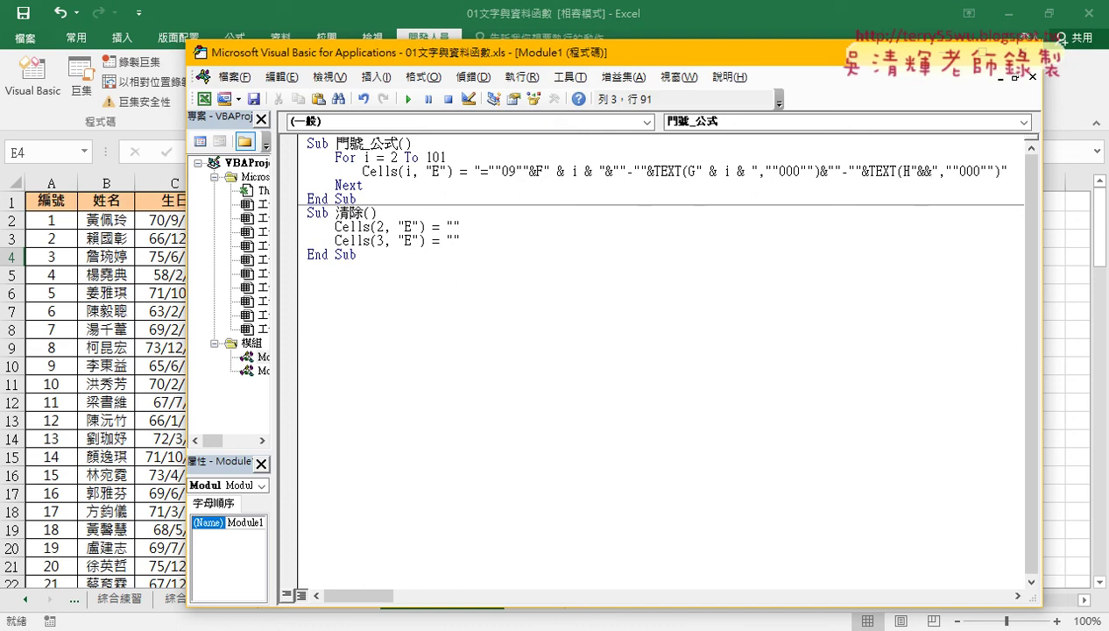
pyautogui.press('Left')
pyautogui.write('i')
pyautogui.press('Left')
pyautogui.press('Left')
pyautogui.press('space')
pyautogui.press('Right')
pyautogui.press('space')
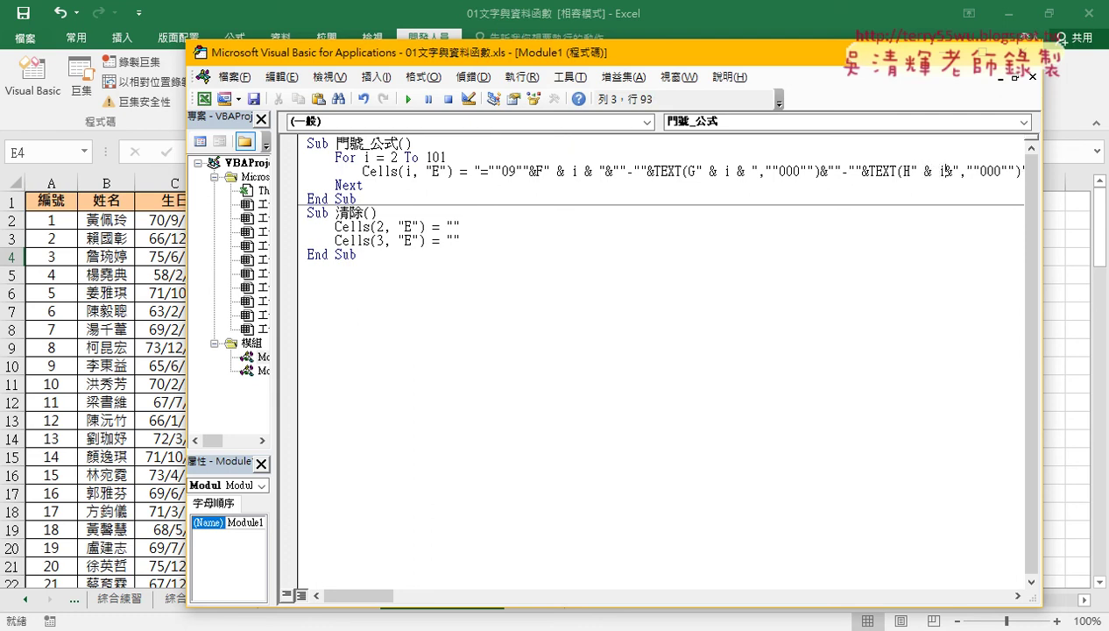
pyautogui.press('Right')
pyautogui.press('space')
pyautogui.press('Right')
pyautogui.press('space')
# Compare the " & i & " piece after F with the matching code in the Google Docs notes.
pyautogui.moveTo(544, 172); pyautogui.dragTo(623, 181)
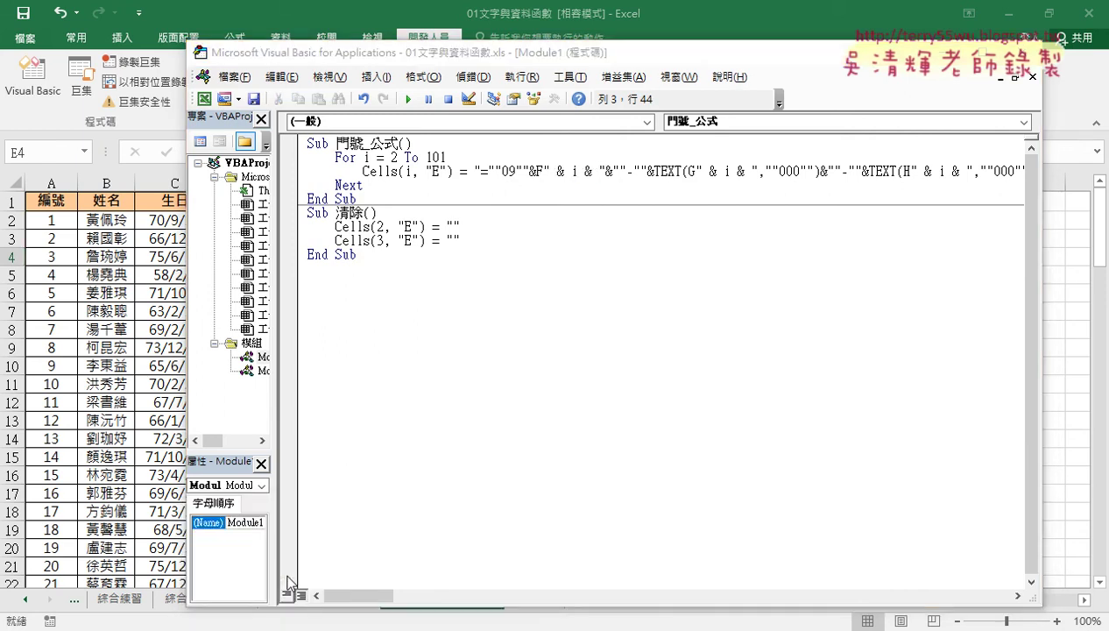
pyautogui.hotkey('alt', 'Tab')
pyautogui.moveTo(402, 356); pyautogui.dragTo(455, 357)
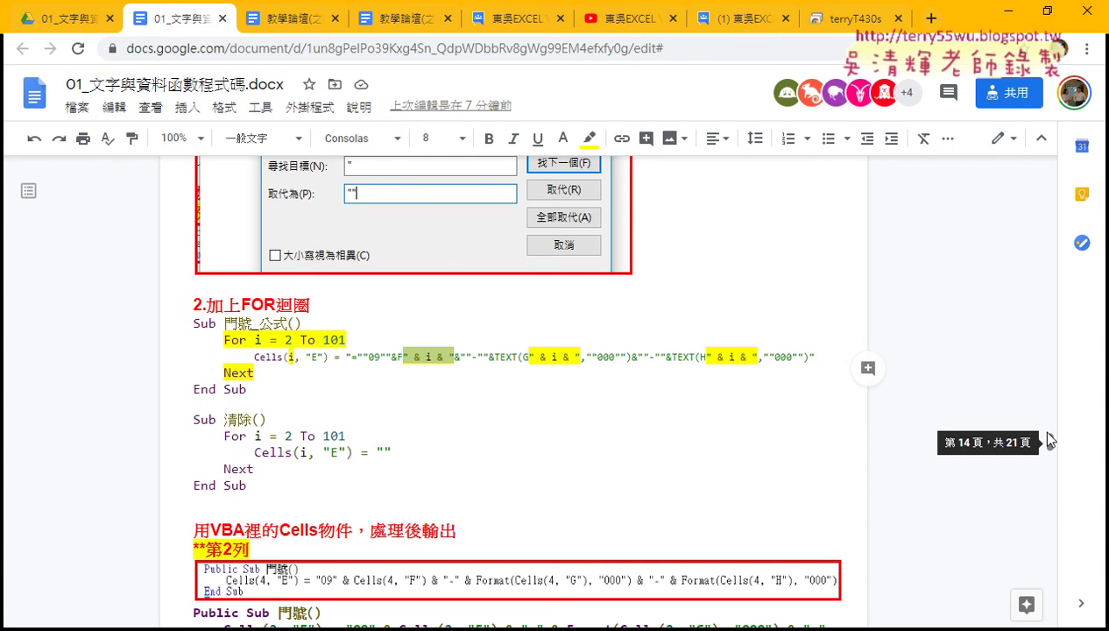
# Return to the VBA editor and run the corrected 門號_公式 macro.
pyautogui.click(998, 13)
pyautogui.moveTo(534, 56); pyautogui.dragTo(791, 51)
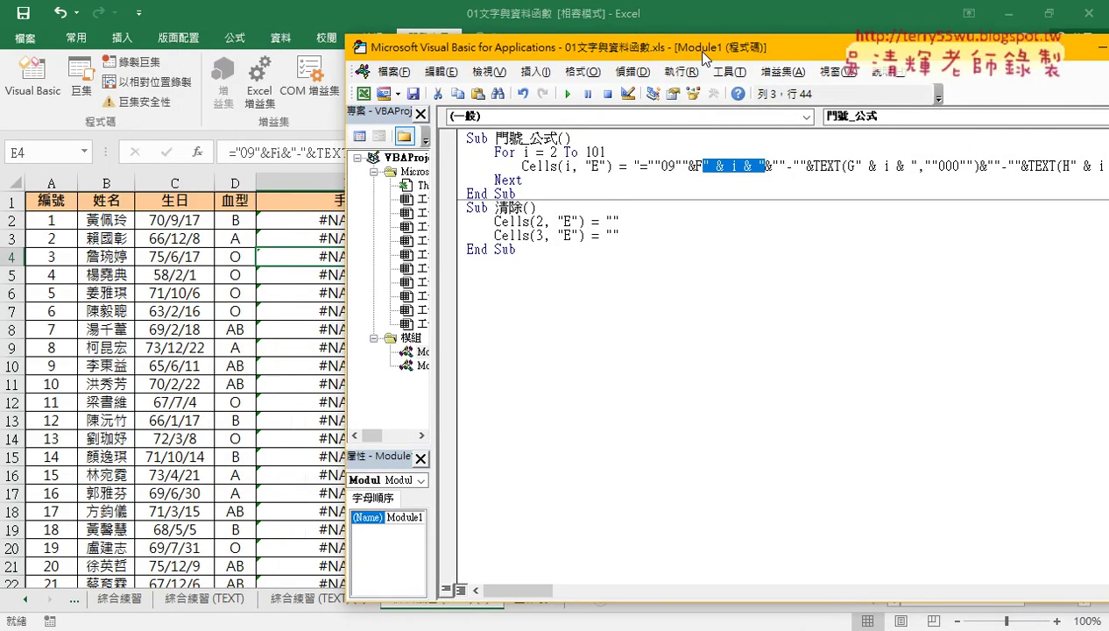
pyautogui.click(698, 166)
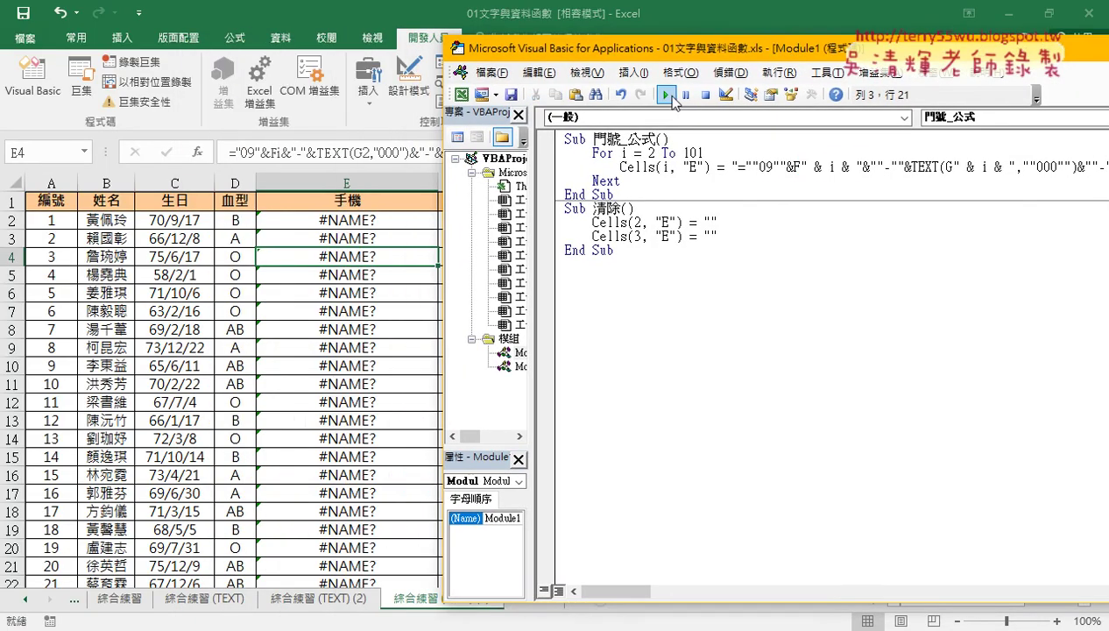
pyautogui.click(669, 95)
# Check the formulas in E2 through E8, confirming each row references its own F, G and H cells.
pyautogui.click(334, 219)
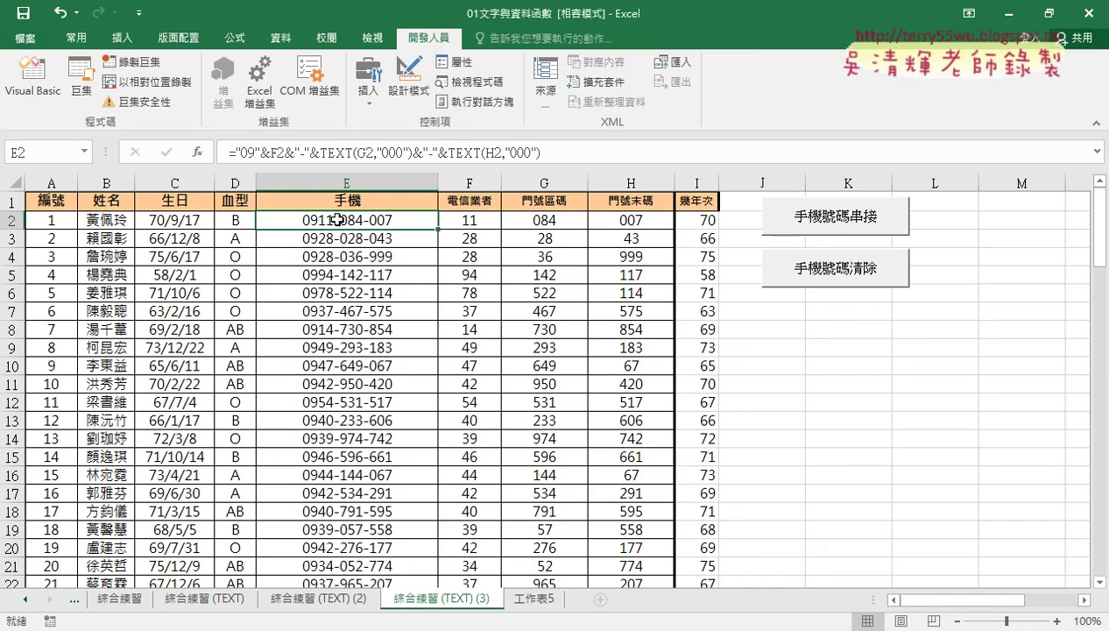
pyautogui.click(341, 239)
pyautogui.click(341, 256)
pyautogui.click(342, 275)
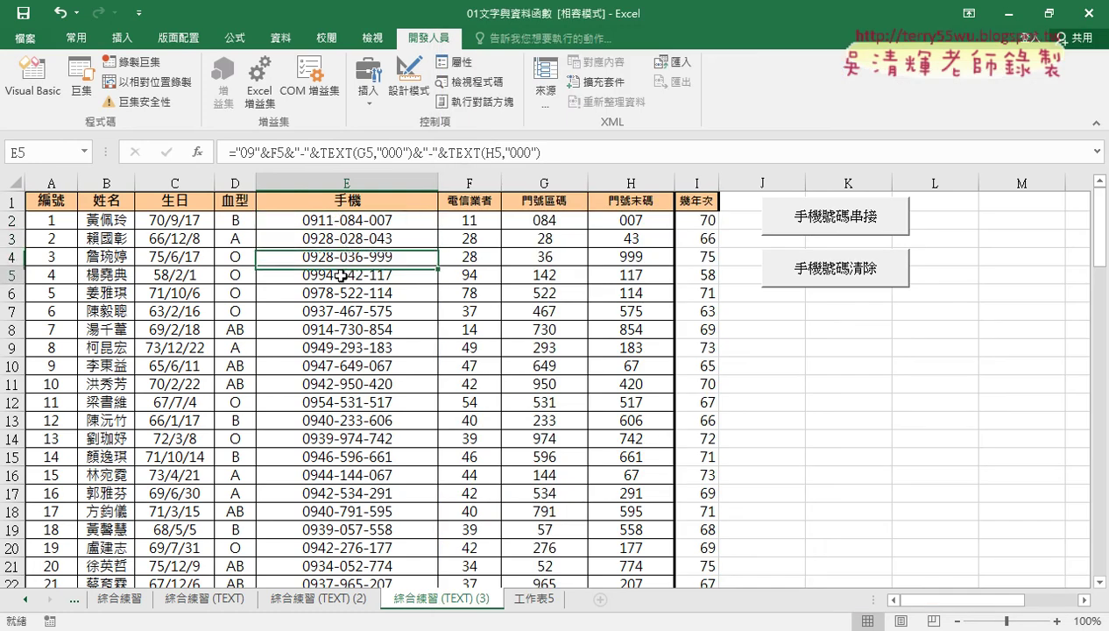
pyautogui.click(342, 293)
pyautogui.click(338, 311)
pyautogui.click(338, 330)
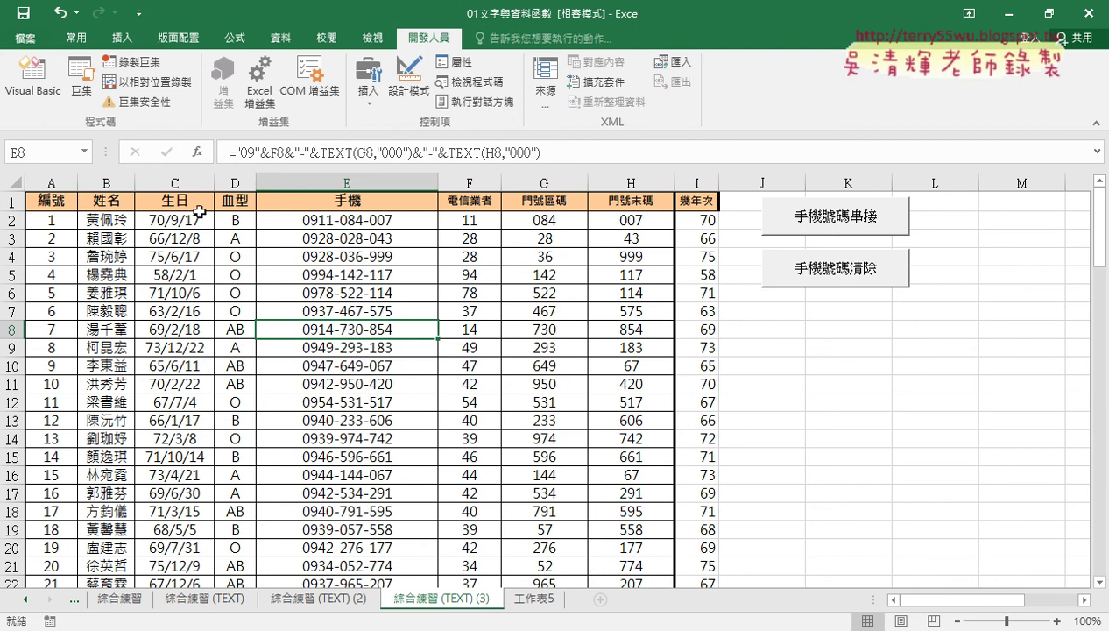
# Delete the Cells(3, "E") line and wrap the 清除 sub in a For i = 2 To 101 … Next loop.
pyautogui.click(36, 103)
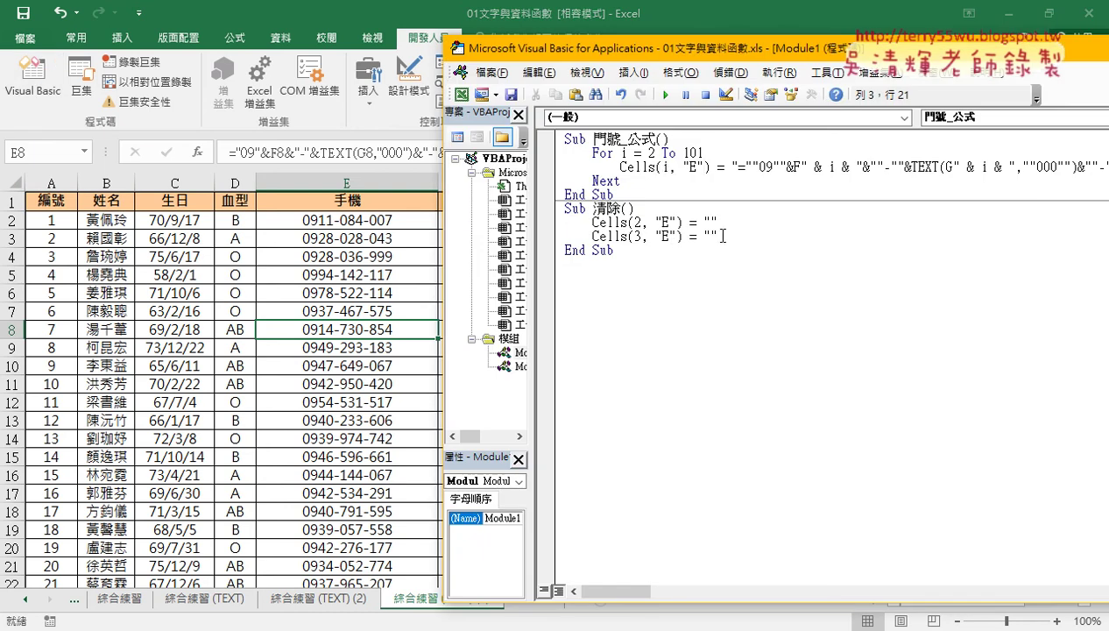
pyautogui.moveTo(722, 234); pyautogui.dragTo(560, 237)
pyautogui.press('Delete')
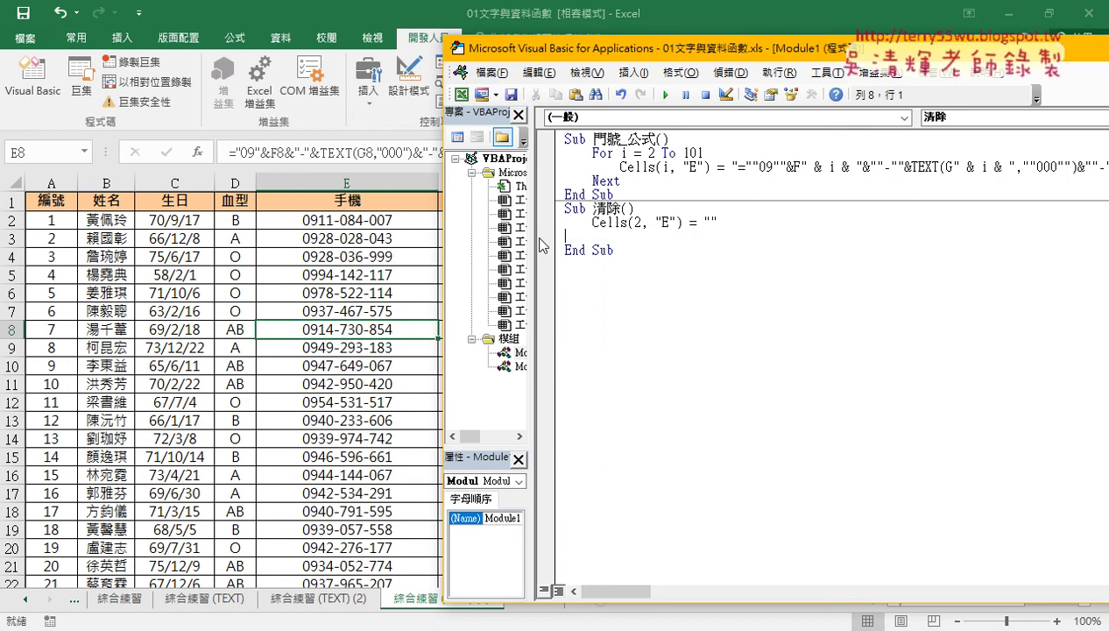
pyautogui.press('Delete')
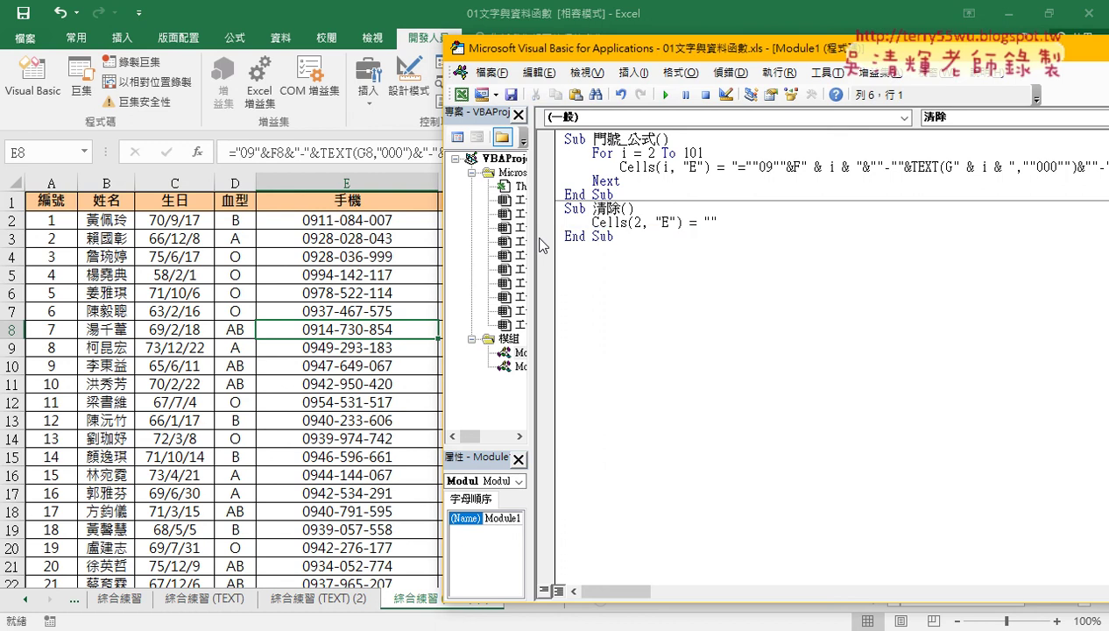
pyautogui.press('Return')
pyautogui.press('Return')
pyautogui.press('Up')
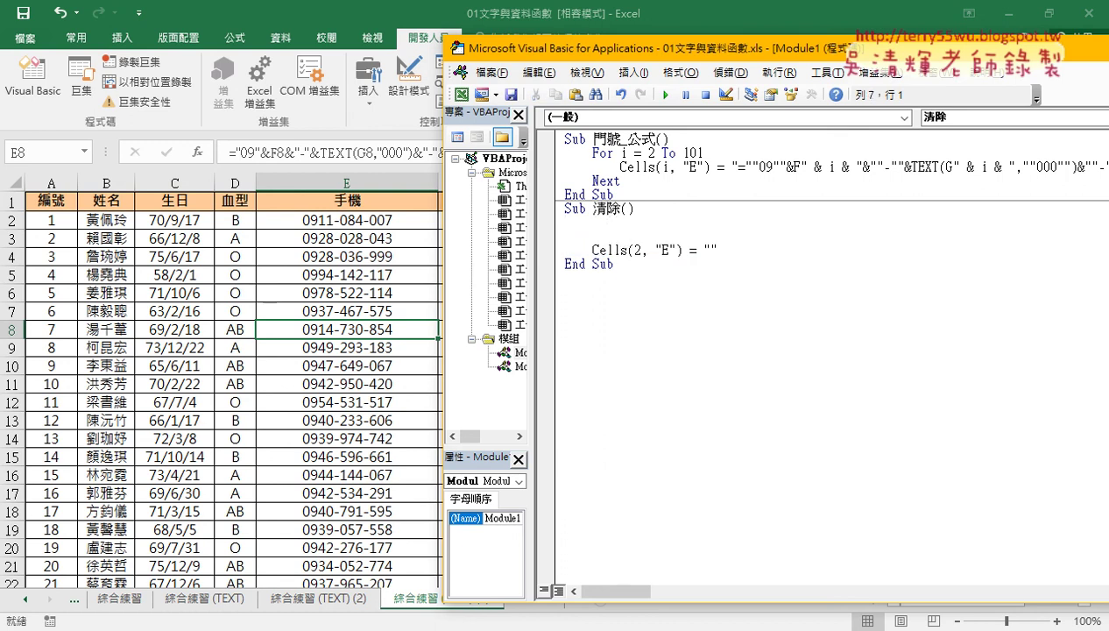
pyautogui.press('Tab')
pyautogui.write('fo')
pyautogui.write('r i')
pyautogui.write('=')
pyautogui.write('2 ')
pyautogui.write('to ')
pyautogui.write('101')
pyautogui.press('Return')
pyautogui.press('Return')
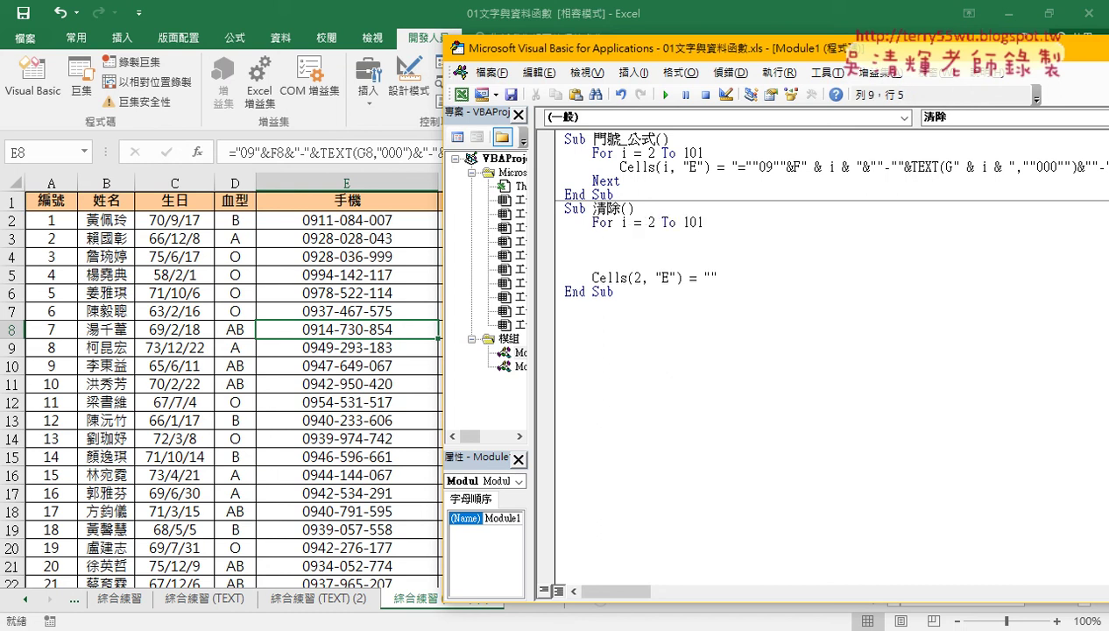
pyautogui.write('next')
pyautogui.press('Up')
# Indent the Cells line inside the loop, remove the extra blank line, and change its row 2 to i.
pyautogui.moveTo(718, 277)
pyautogui.mouseDown()
pyautogui.moveTo(594, 277)
pyautogui.moveTo(603, 236)
pyautogui.mouseUp()
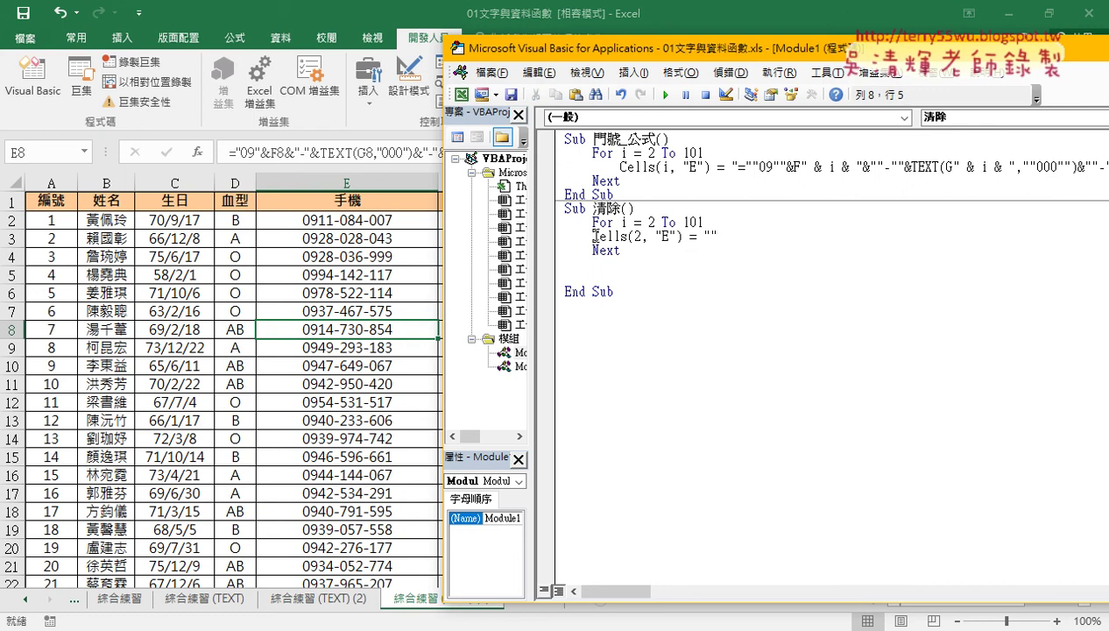
pyautogui.press('Tab')
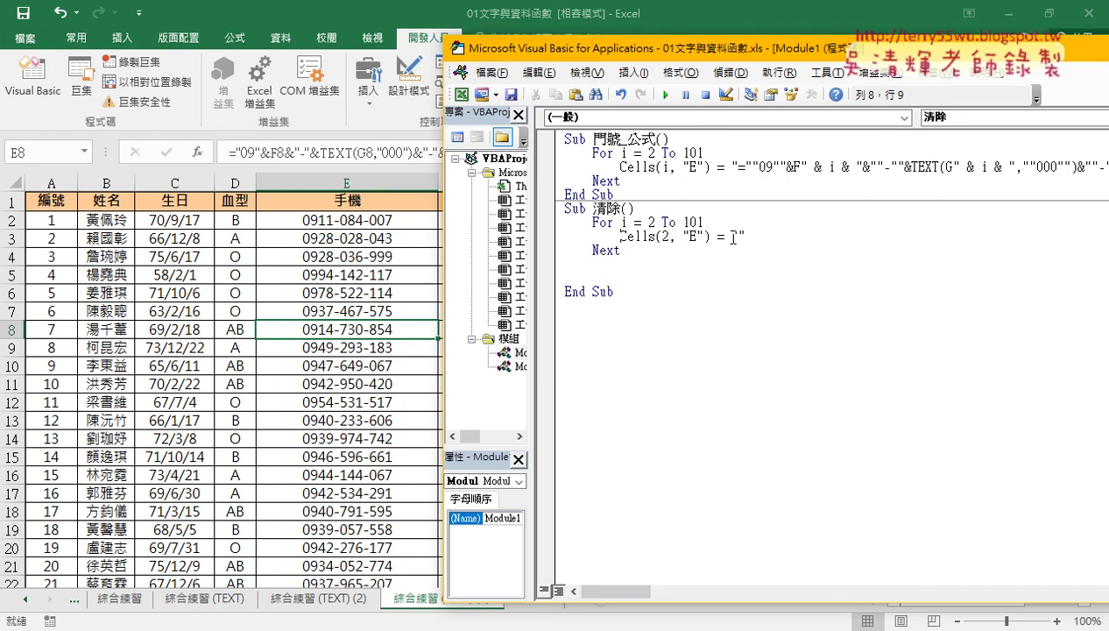
pyautogui.moveTo(731, 234); pyautogui.dragTo(746, 235)
pyautogui.moveTo(639, 251)
pyautogui.mouseDown()
pyautogui.moveTo(573, 271)
pyautogui.moveTo(584, 272)
pyautogui.mouseUp()
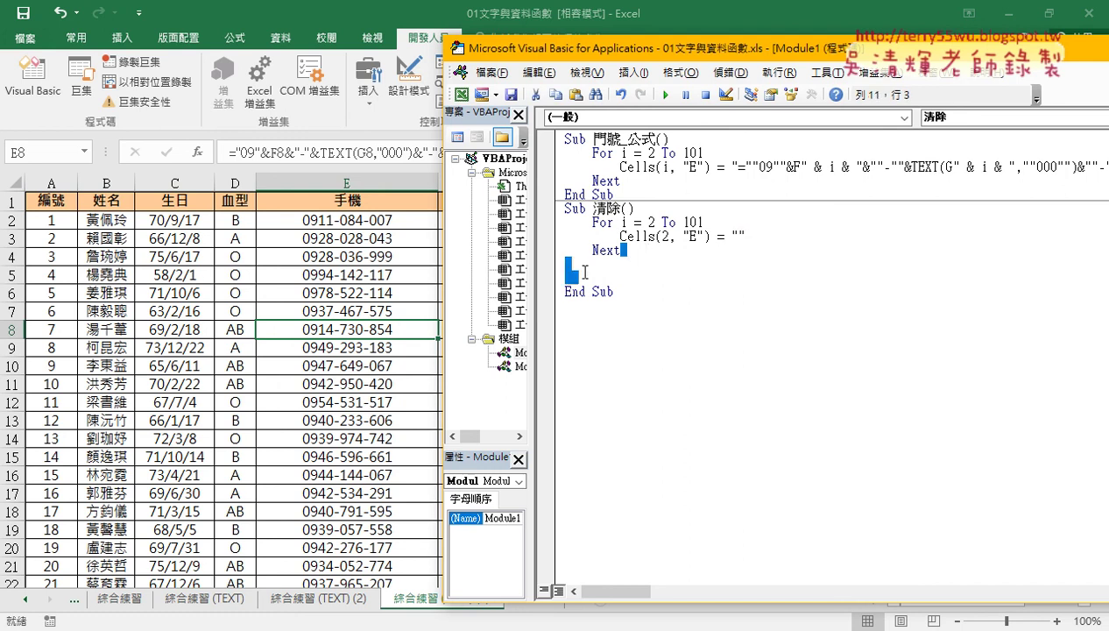
pyautogui.press('Delete')
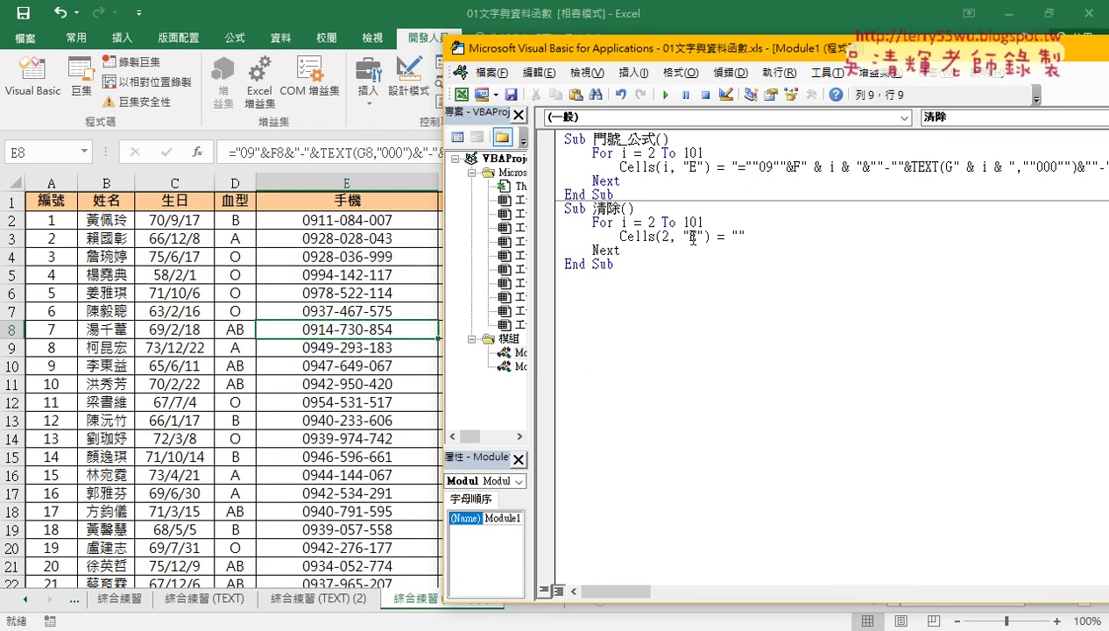
pyautogui.doubleClick(664, 235)
pyautogui.write('i')
# Run 清除, then 門號_公式, then 清除 again so column E fills and then empties.
pyautogui.moveTo(744, 235); pyautogui.dragTo(730, 236)
pyautogui.click(653, 236)
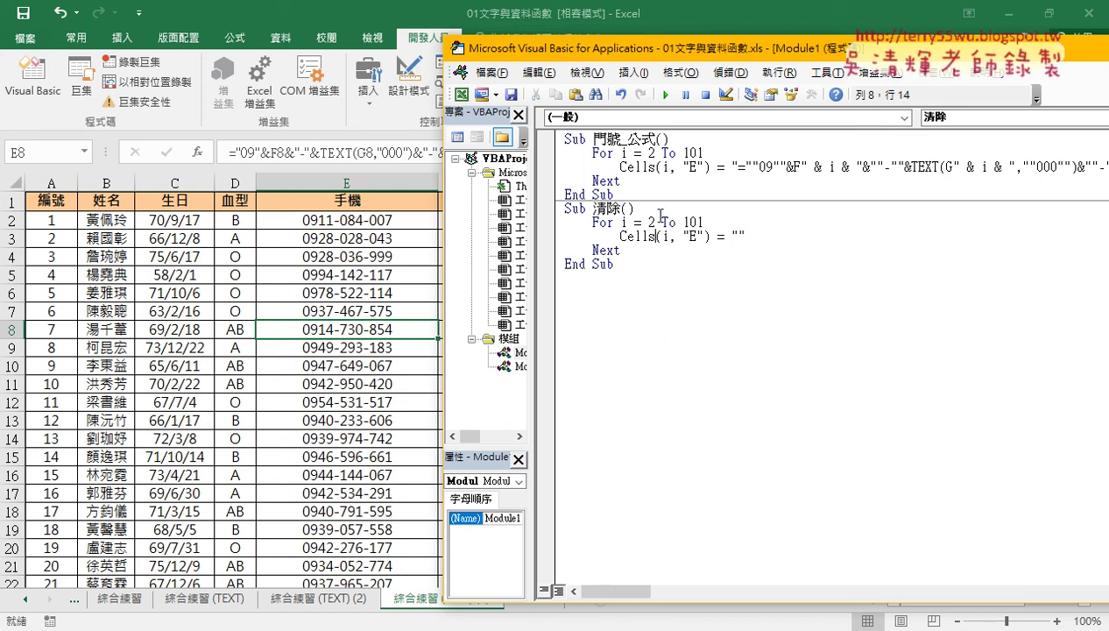
pyautogui.click(663, 96)
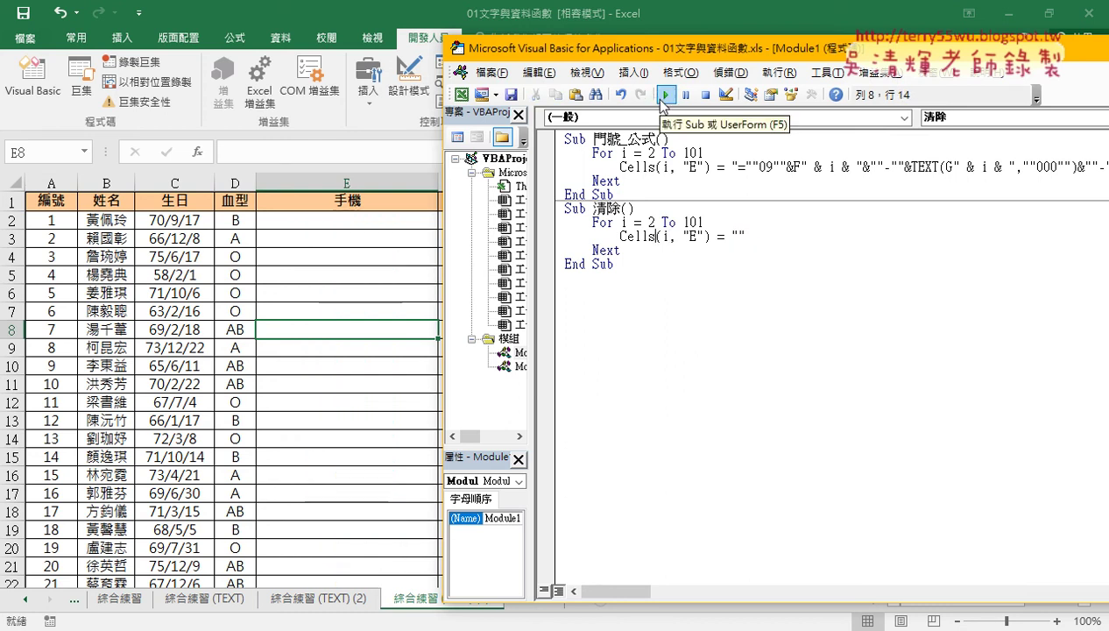
pyautogui.click(648, 168)
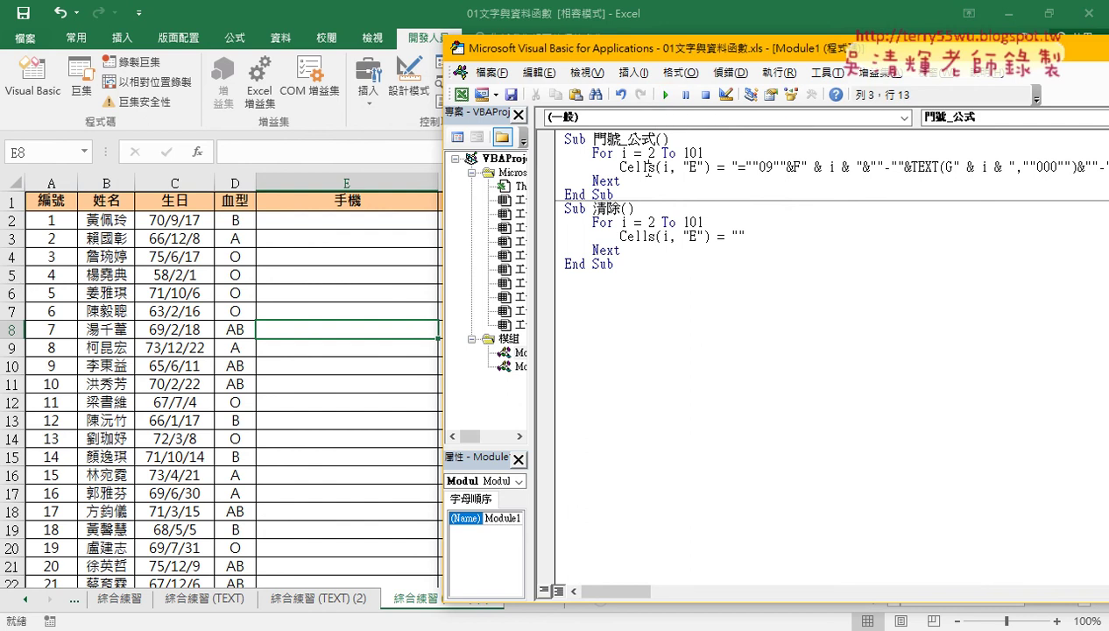
pyautogui.click(665, 95)
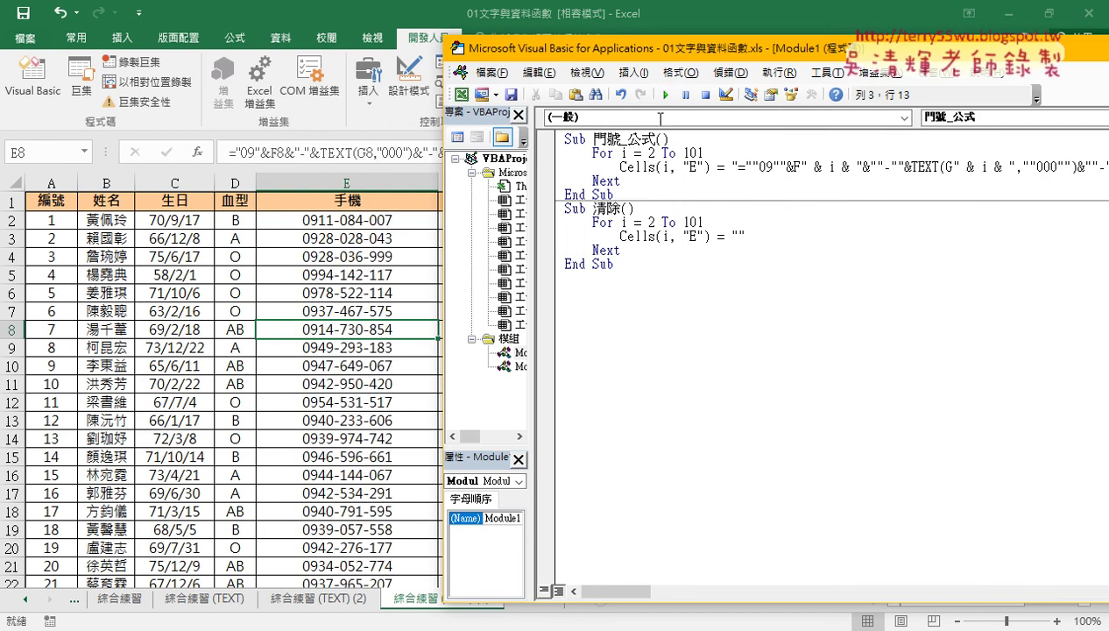
pyautogui.click(660, 237)
pyautogui.click(664, 95)
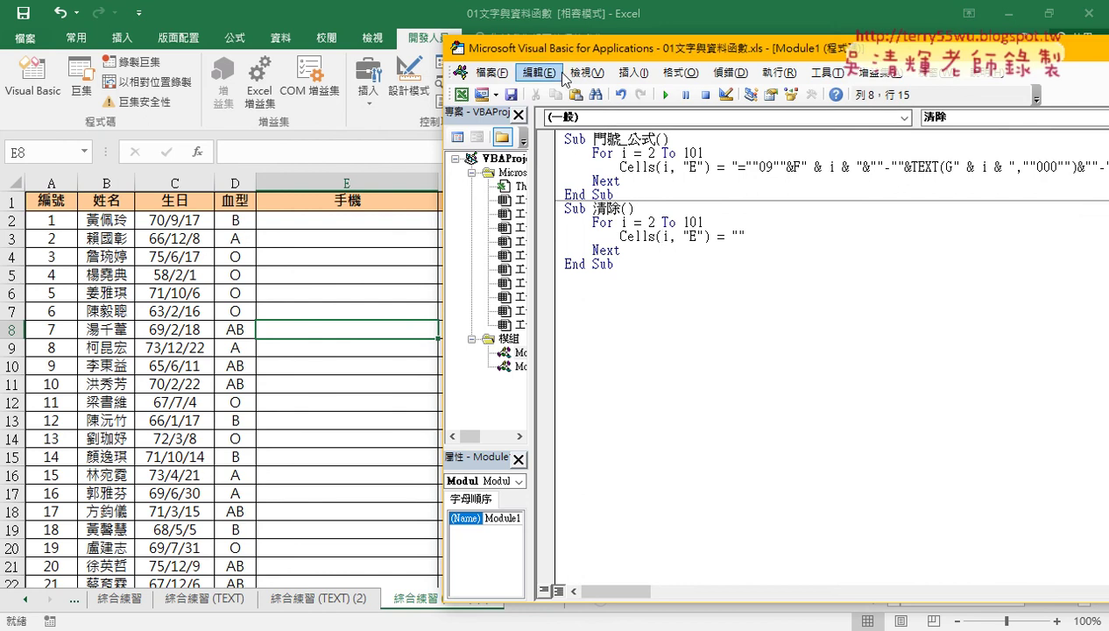
# Move the VBA editor aside, return to the worksheet, and select cell I2.
pyautogui.moveTo(556, 47); pyautogui.dragTo(674, 53)
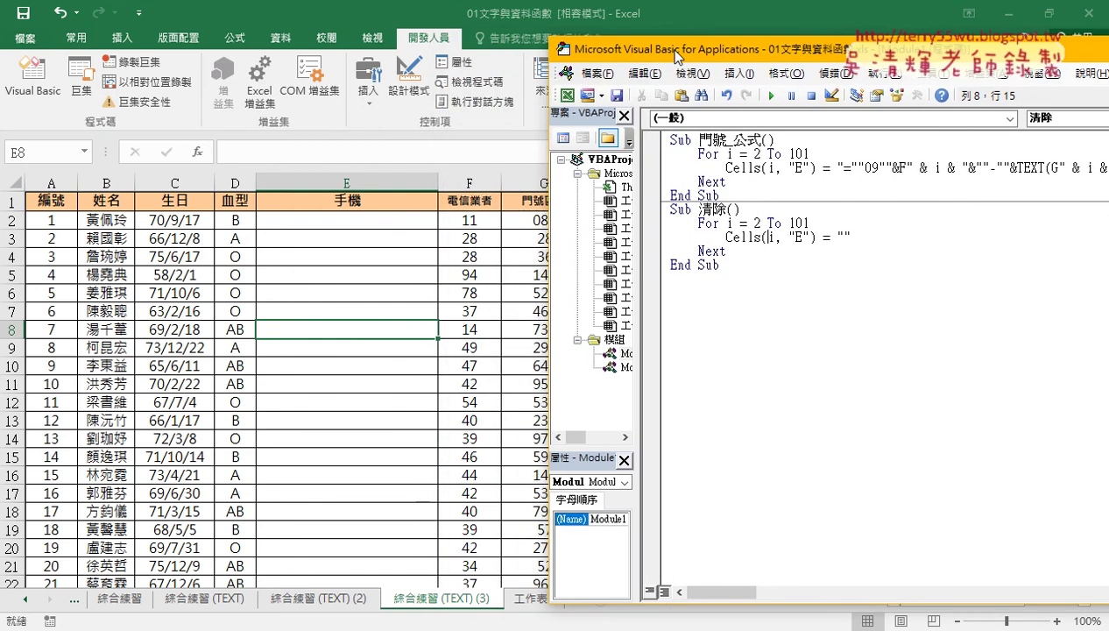
pyautogui.moveTo(674, 50); pyautogui.dragTo(867, 44)
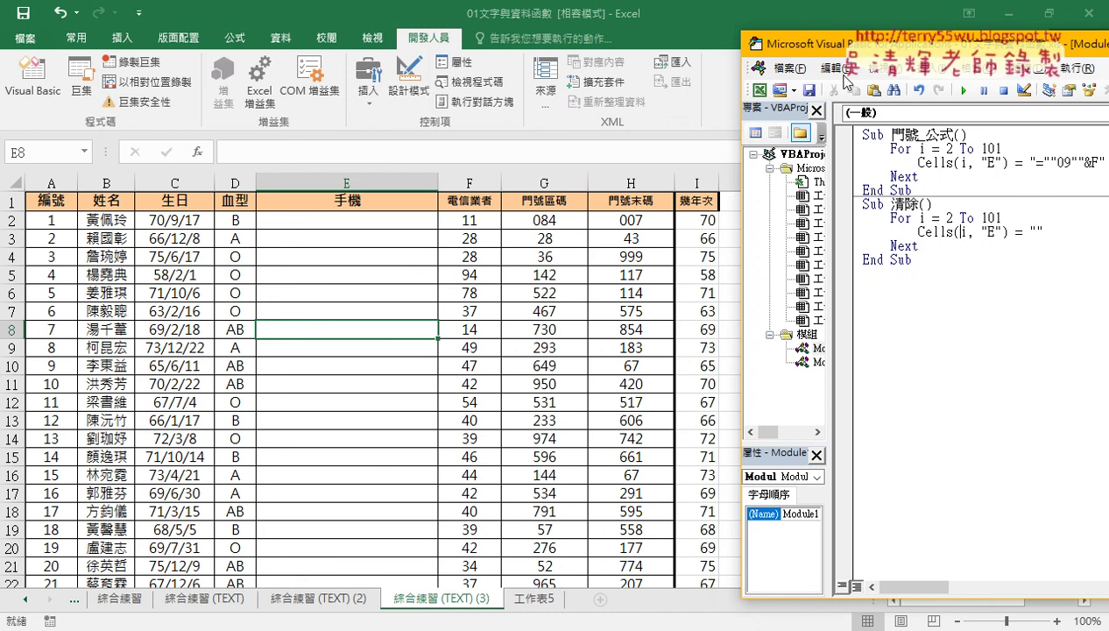
pyautogui.hotkey('alt', 'F11')
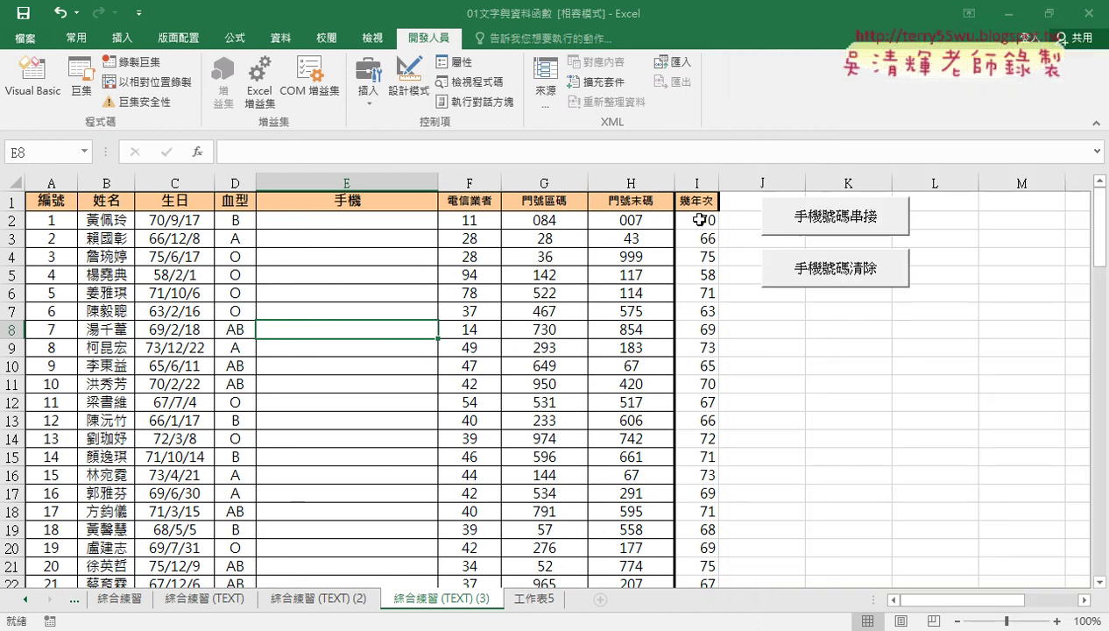
pyautogui.click(699, 220)
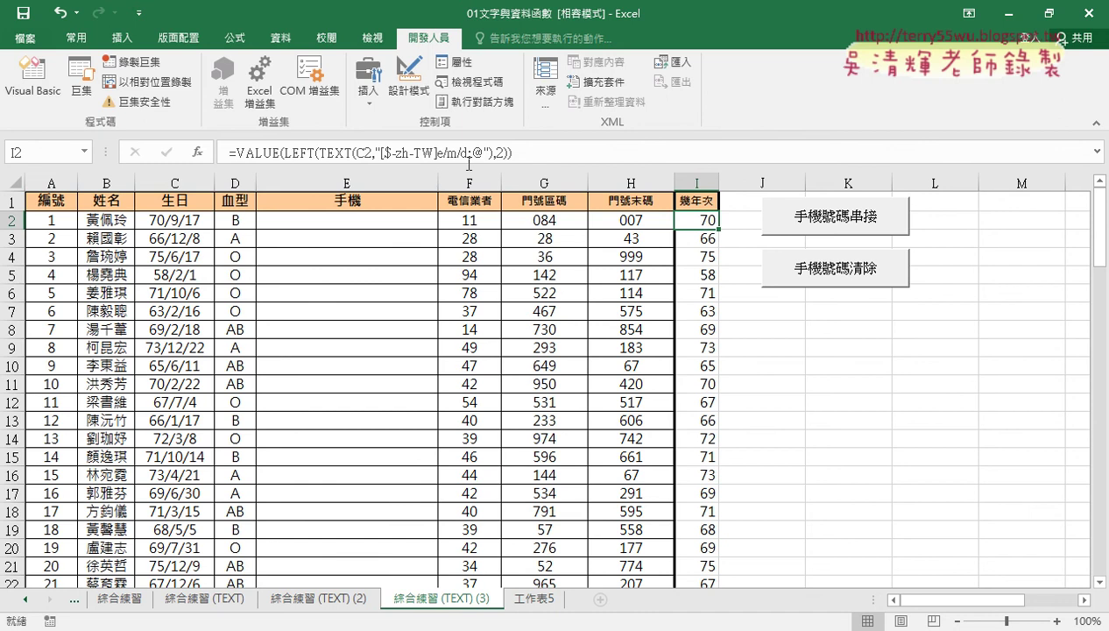
# Inspect the birth-year formulas in I2 and I3 without changing them, then select cell E2.
pyautogui.moveTo(517, 153); pyautogui.dragTo(226, 154)
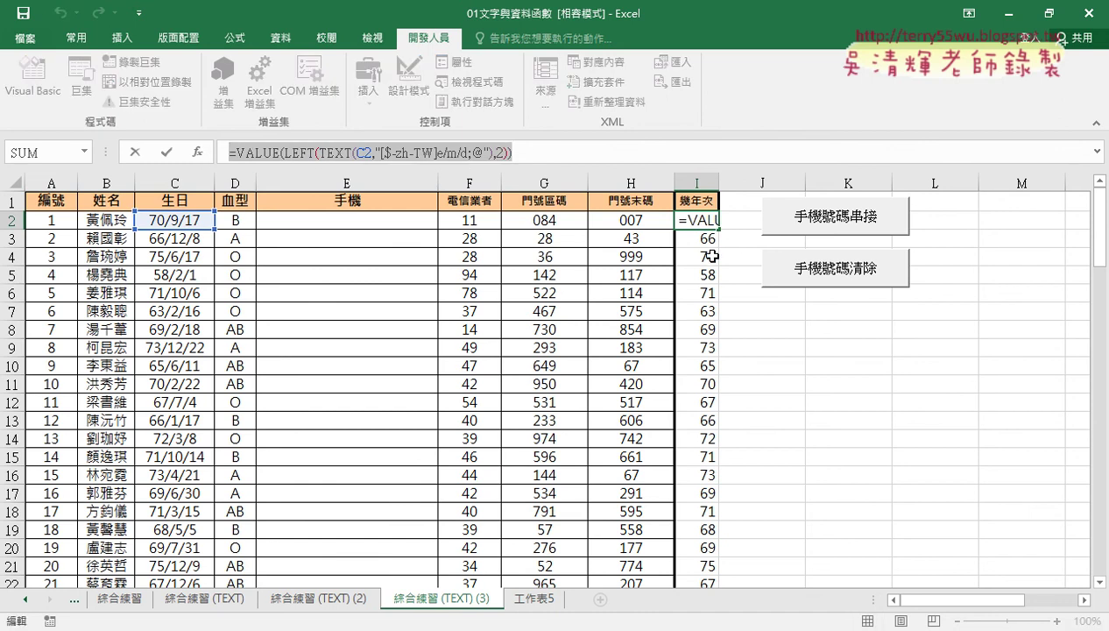
pyautogui.press('Return')
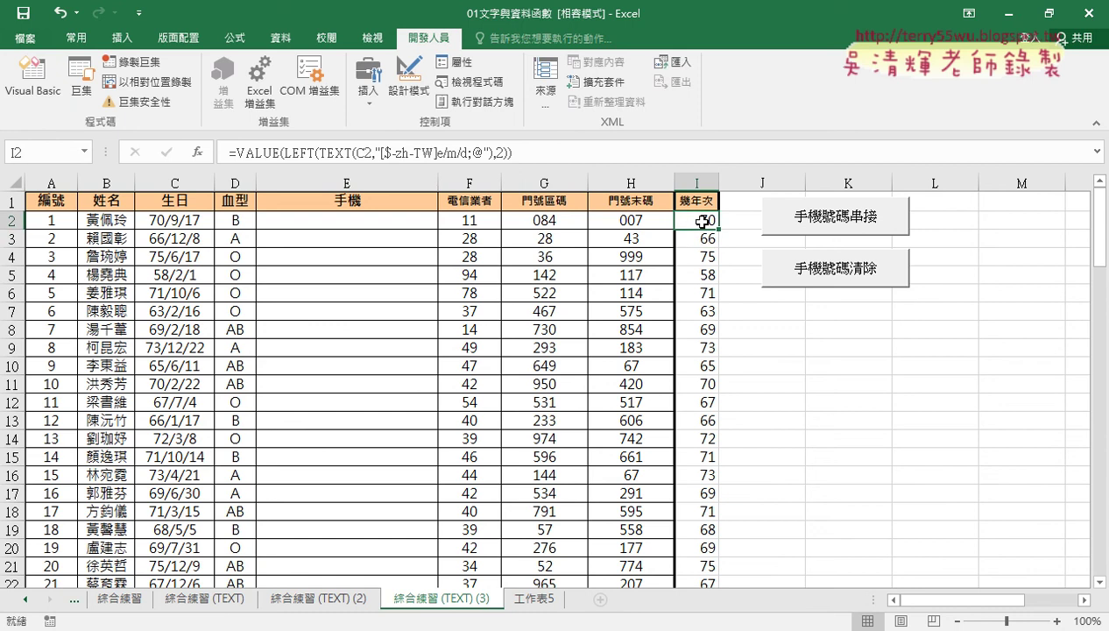
pyautogui.click(367, 152)
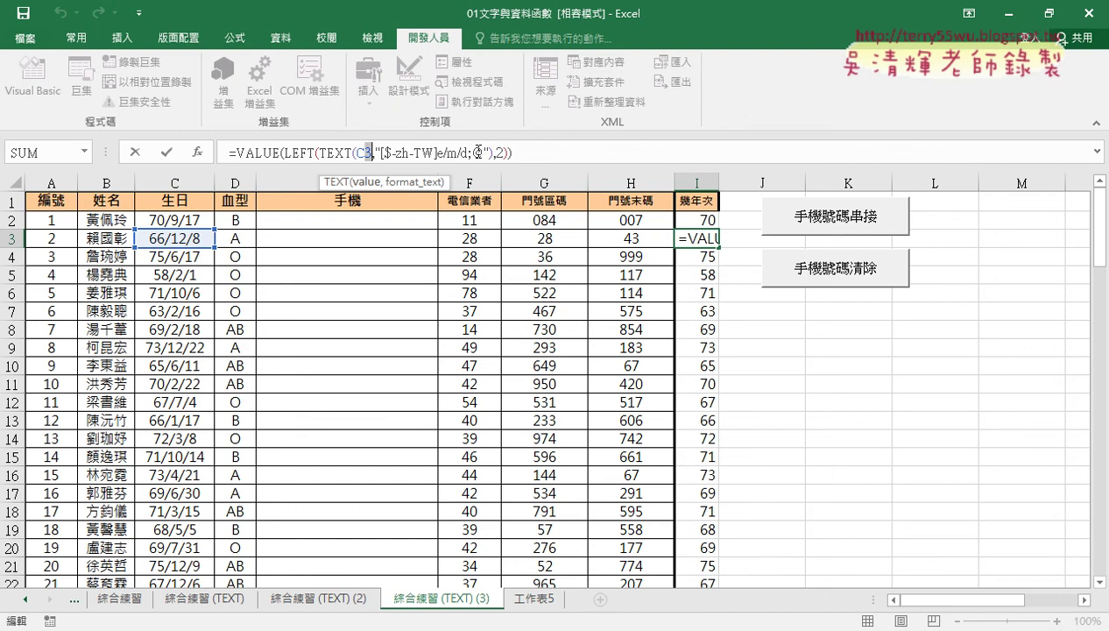
pyautogui.click(140, 152)
pyautogui.click(320, 216)
# Bring the VBA editor back, move it left over the sheet, and select the For line in 清除.
pyautogui.click(33, 80)
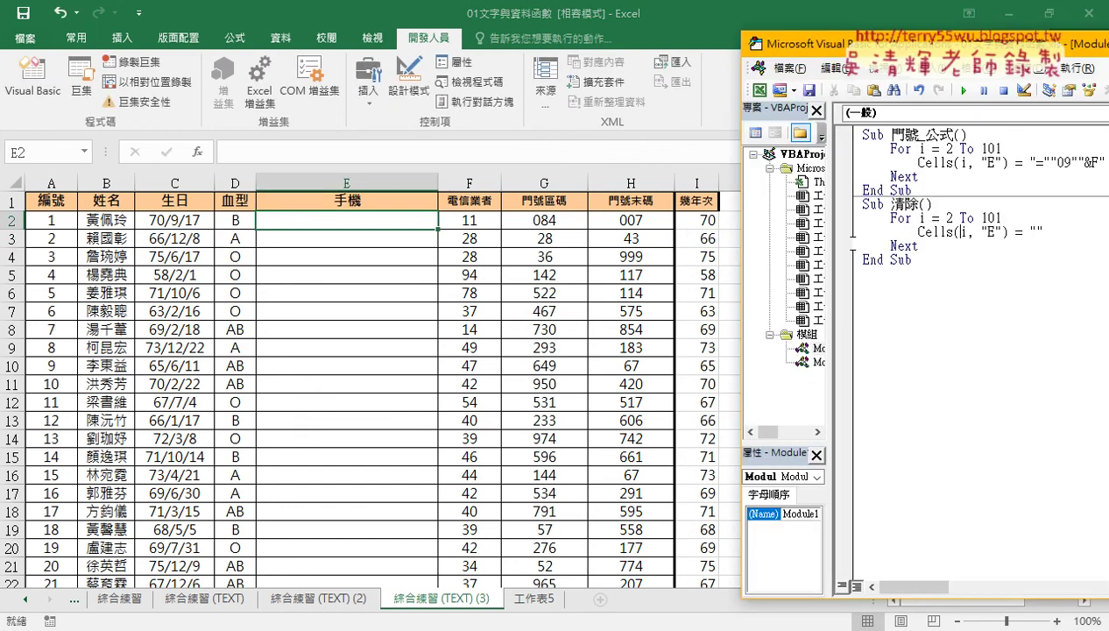
pyautogui.moveTo(900, 51); pyautogui.dragTo(558, 57)
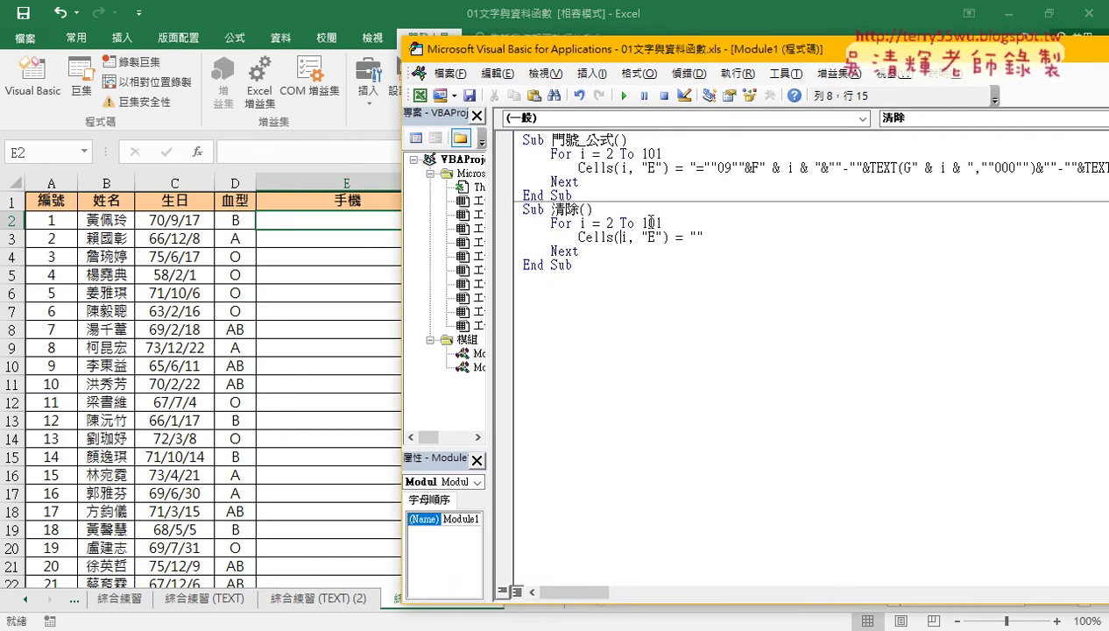
pyautogui.moveTo(662, 222); pyautogui.dragTo(519, 223)
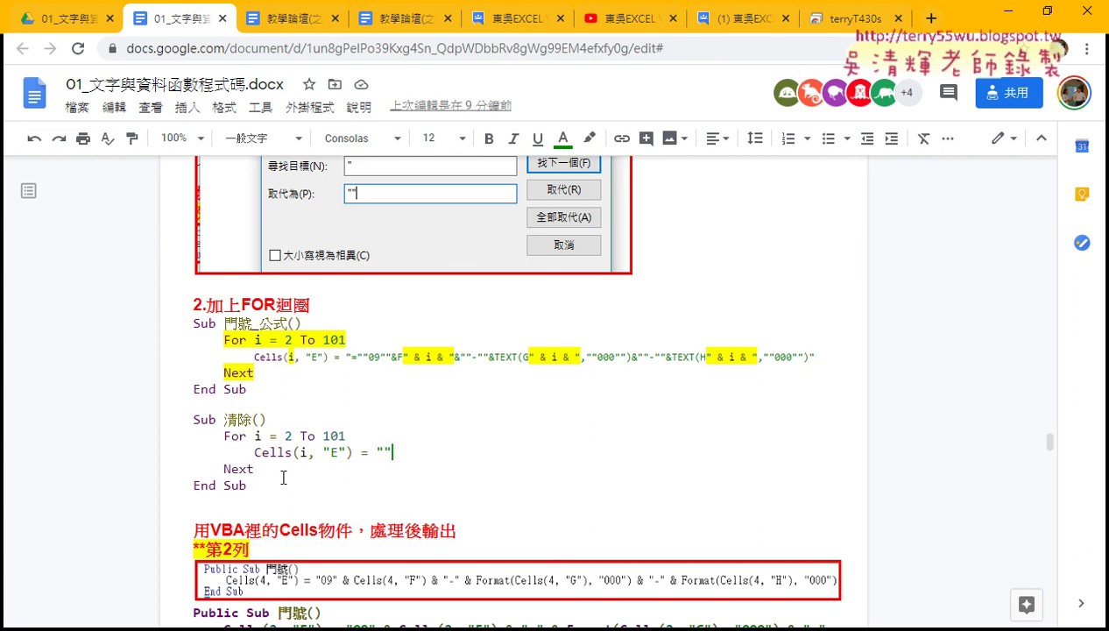
# Select the code of both For-loop subs in the Google Docs notes.
pyautogui.moveTo(283, 478); pyautogui.dragTo(168, 323)
pyautogui.click(291, 340)
pyautogui.moveTo(255, 485); pyautogui.dragTo(176, 317)
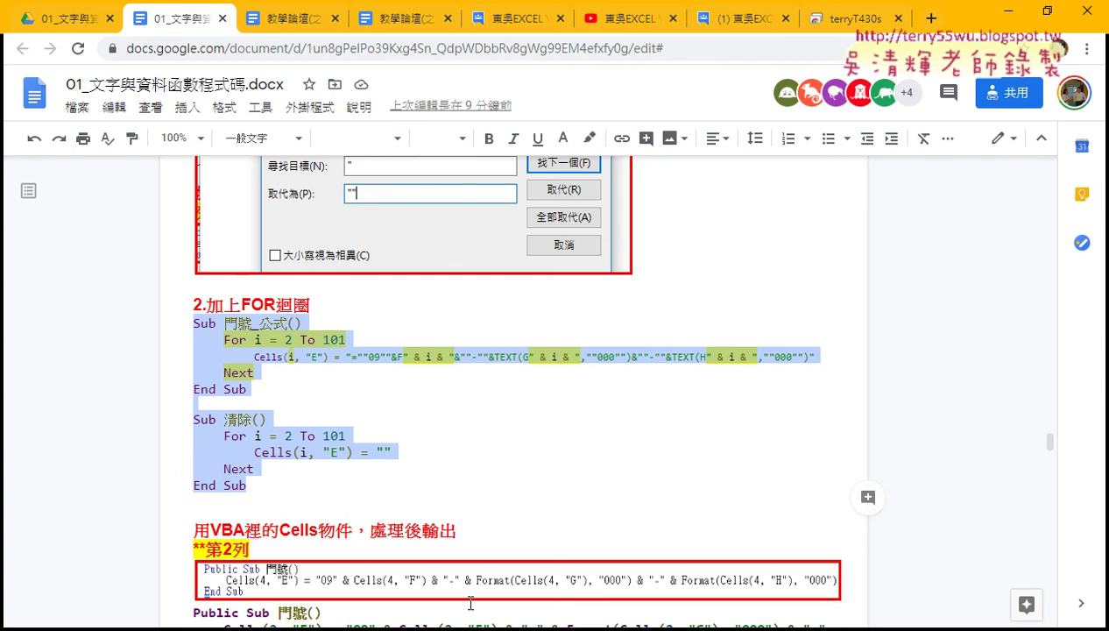
# Return to the VBA editor and paste the copied code over the existing subs.
pyautogui.click(574, 626)
pyautogui.click(668, 585)
pyautogui.moveTo(578, 265); pyautogui.dragTo(523, 140)
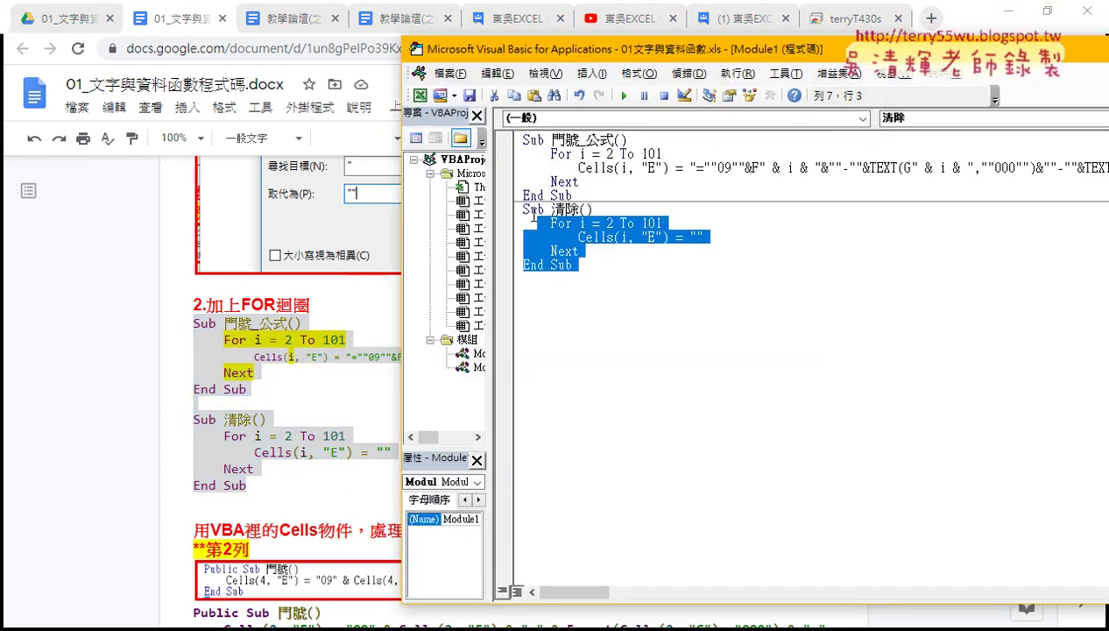
pyautogui.hotkey('ctrl', 'v')
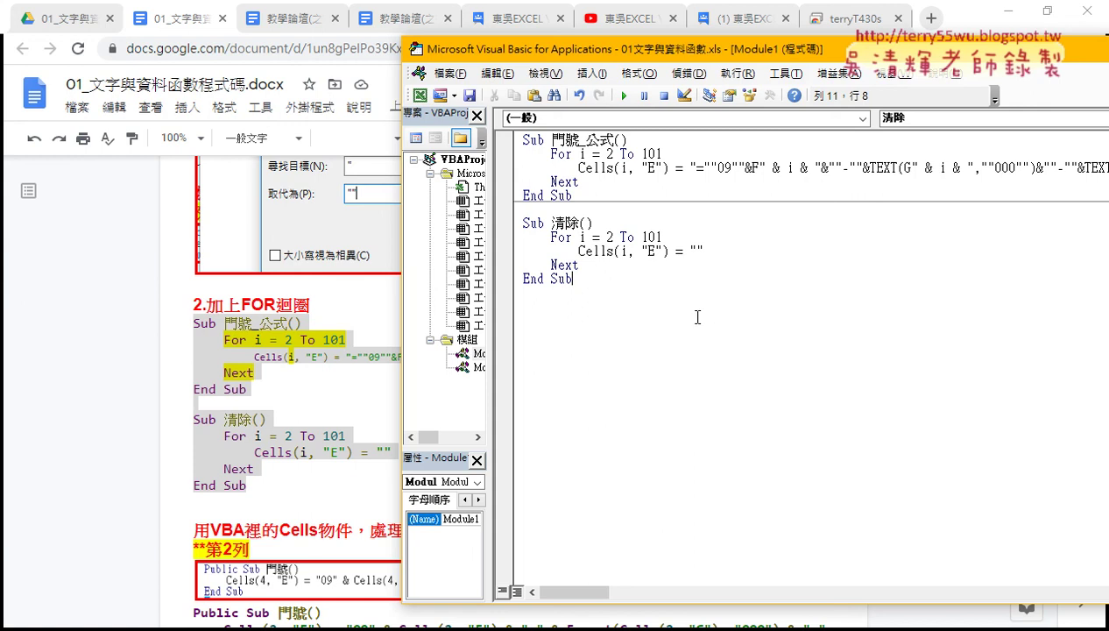
# Highlight Cells and the For i = 2 To 101 line in 門號_公式 to explain them.
pyautogui.moveTo(578, 167); pyautogui.dragTo(614, 168)
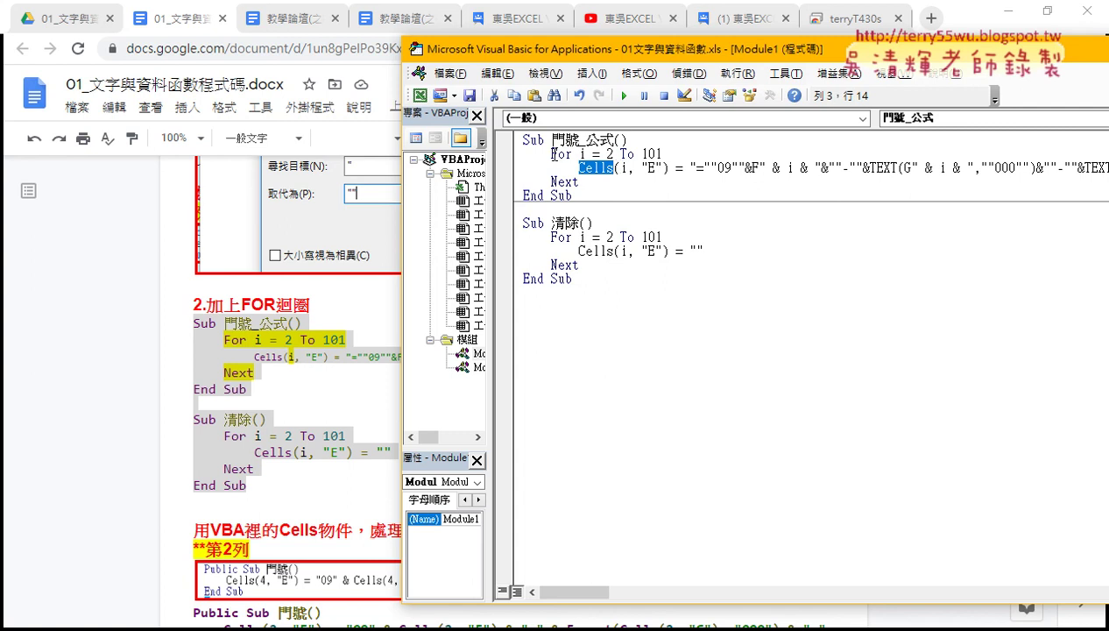
pyautogui.moveTo(551, 153); pyautogui.dragTo(676, 154)
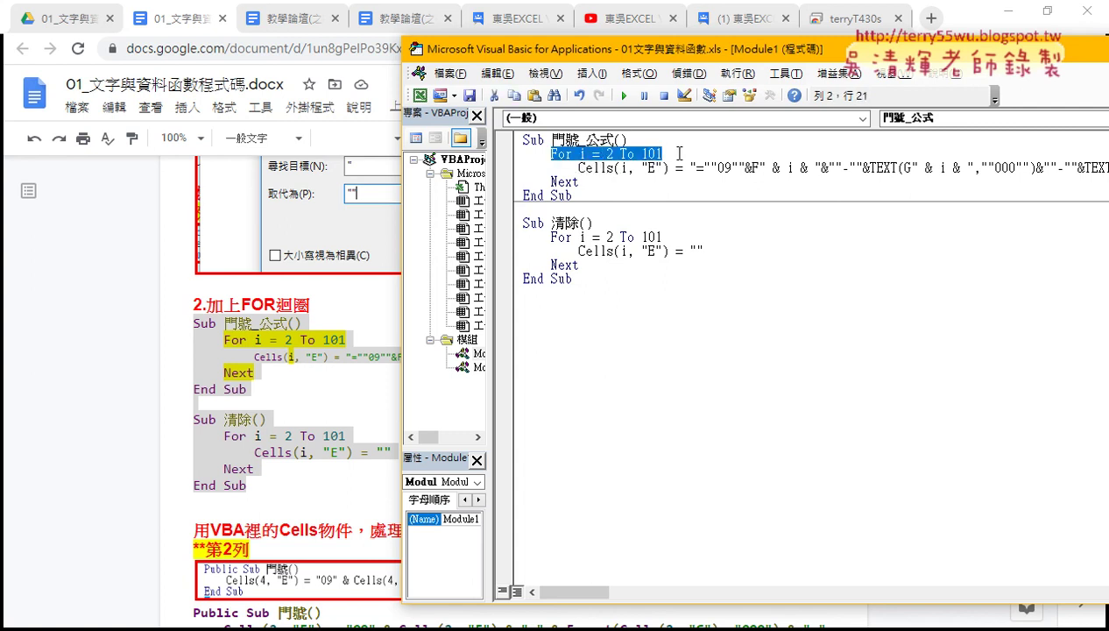